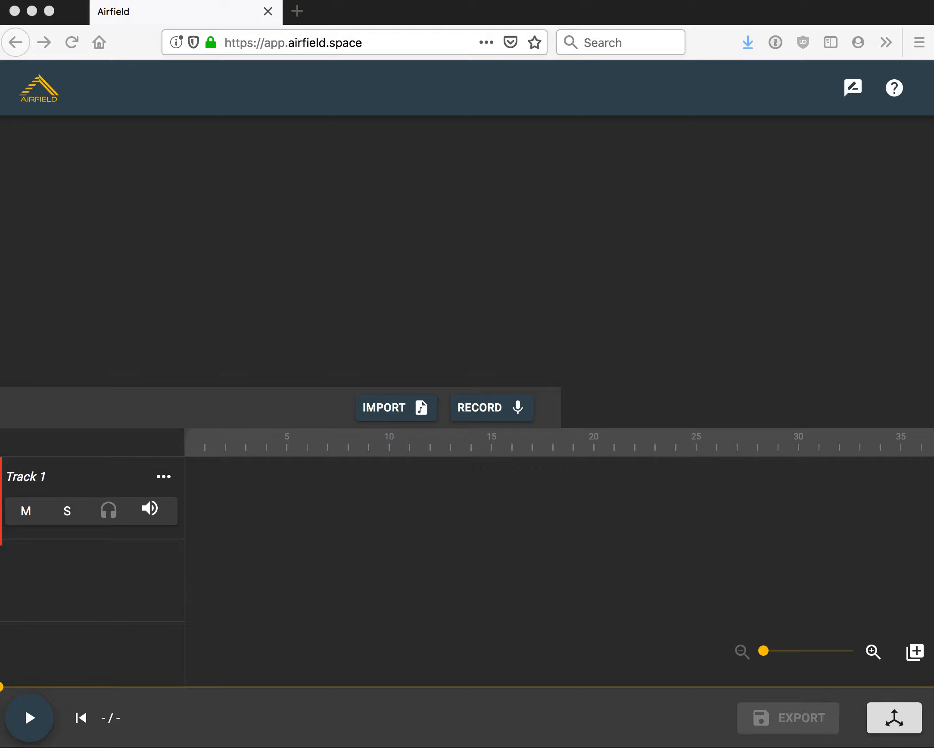
Import waves.wav from the computer into the project's audio file list
left_click_drag(0, 240, 135, 241)
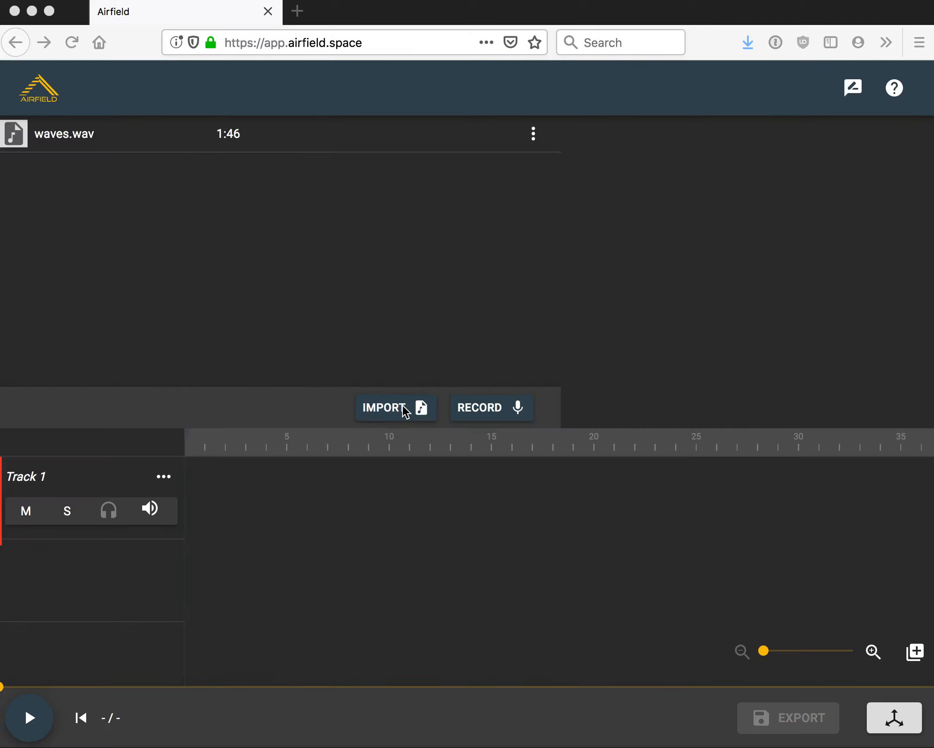
left_click(300, 284)
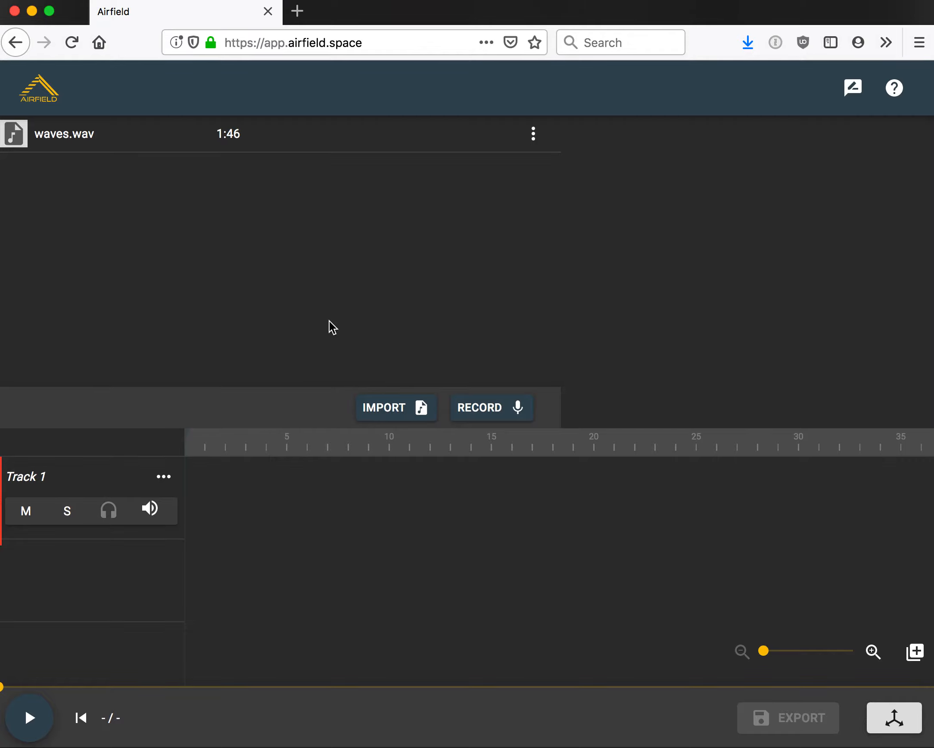
left_click(507, 413)
left_click(408, 193)
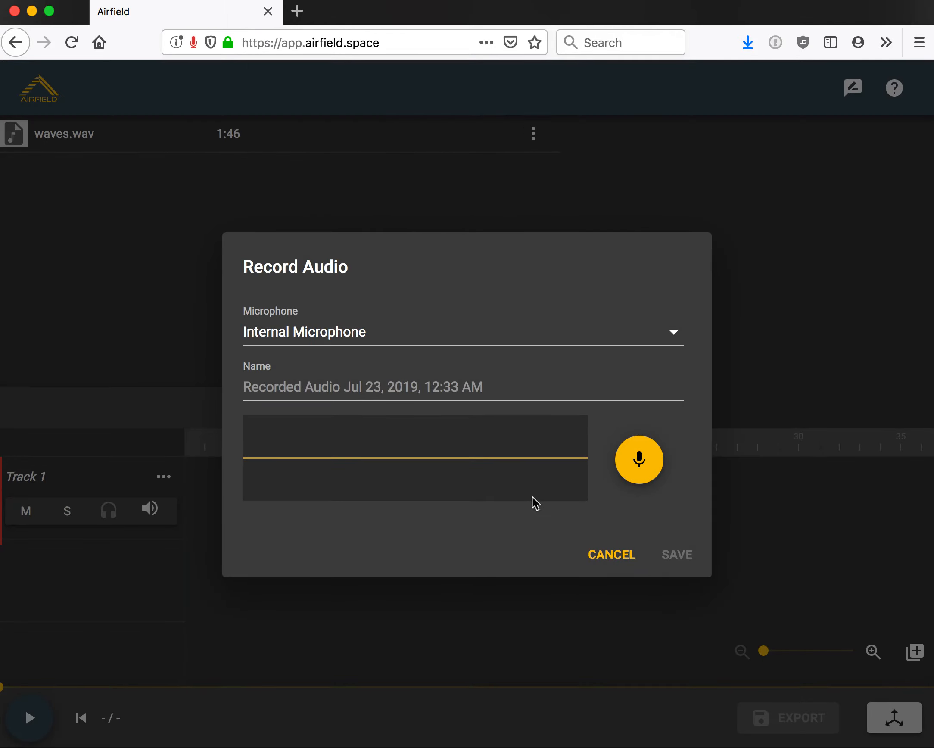
left_click(604, 555)
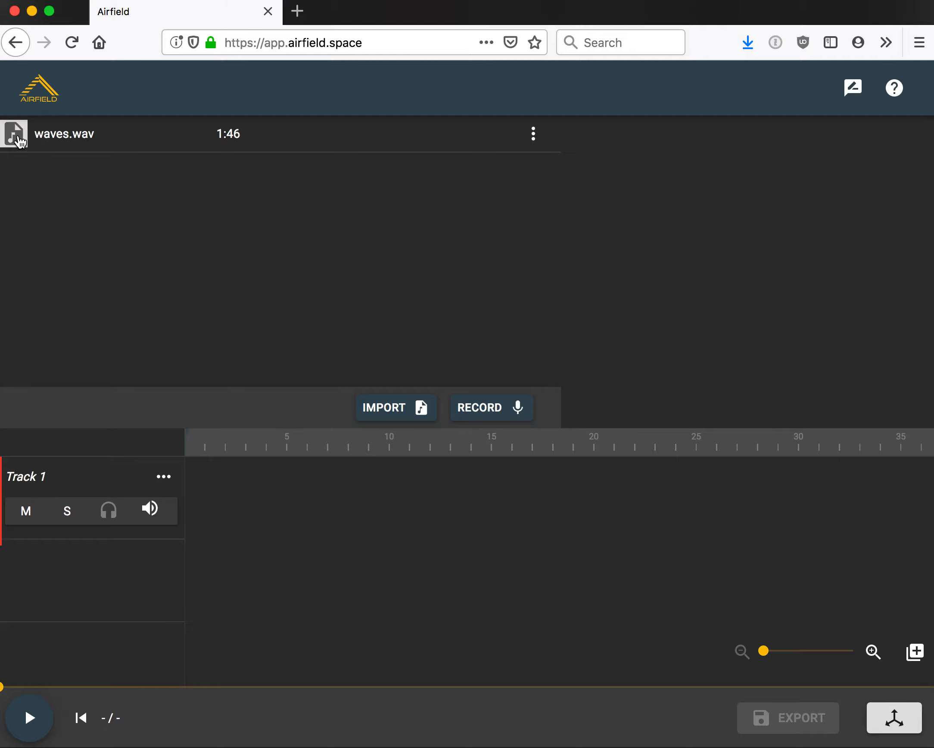
Place waves.wav at the start of Track 1 and play back its first few seconds
left_click_drag(20, 141, 188, 481)
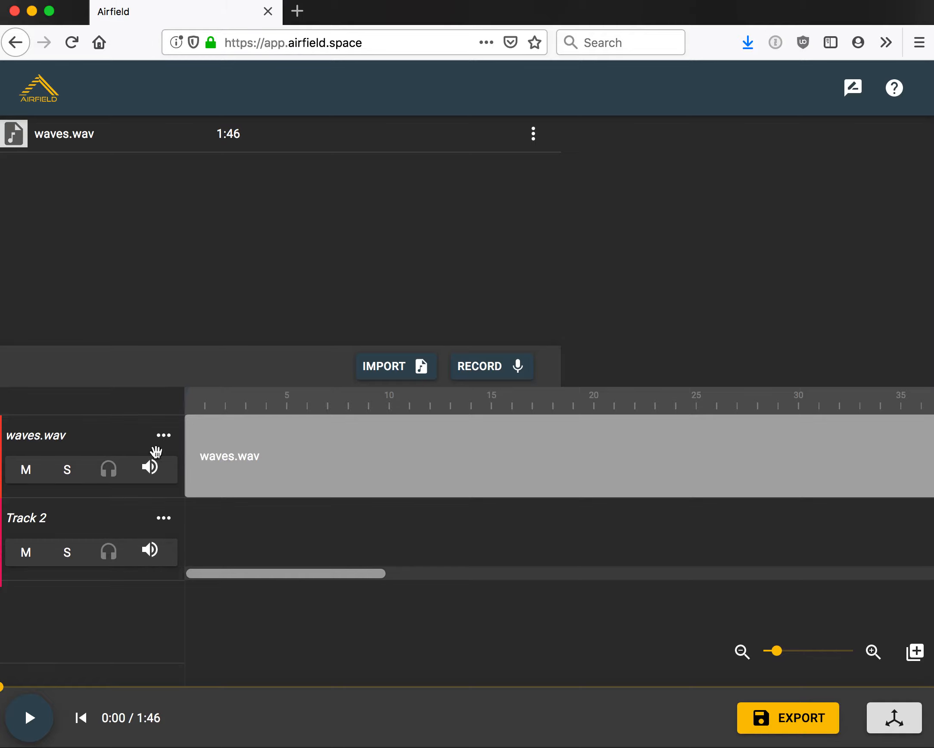
left_click(30, 727)
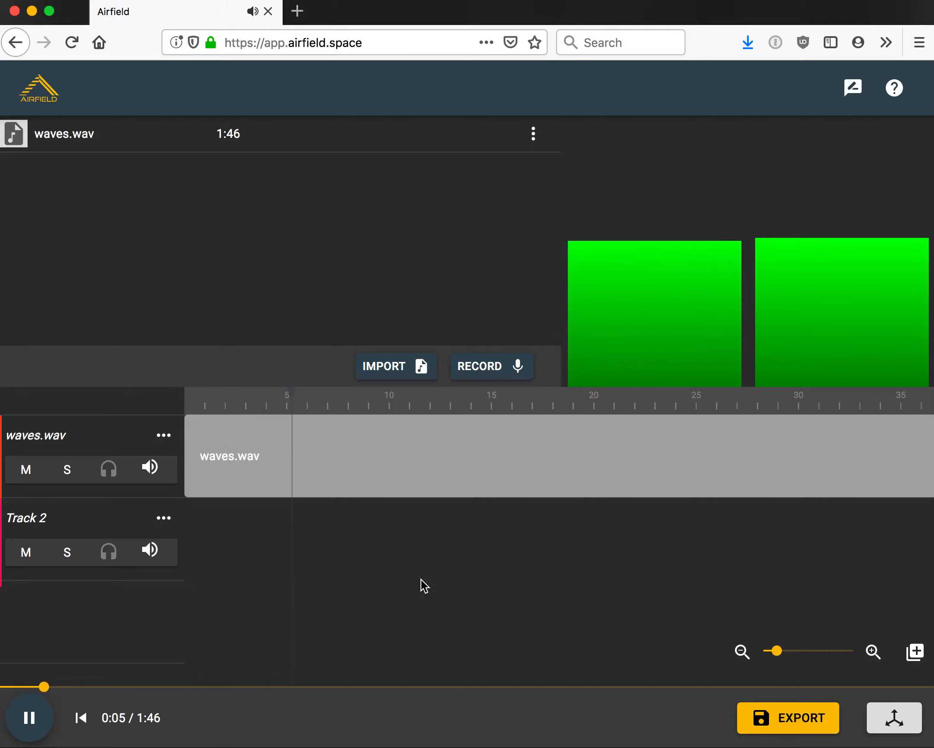
left_click(28, 718)
Select the waves.wav clip at its end on the timeline and review its volume and timing properties
scroll(490, 490, "right", 15)
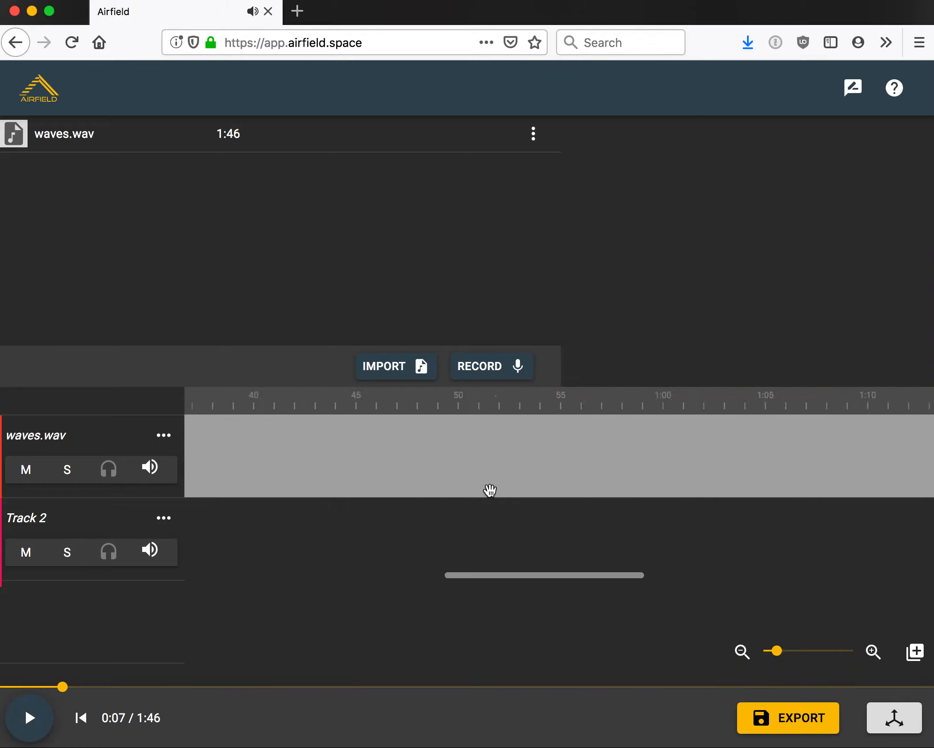
scroll(490, 490, "right", 4)
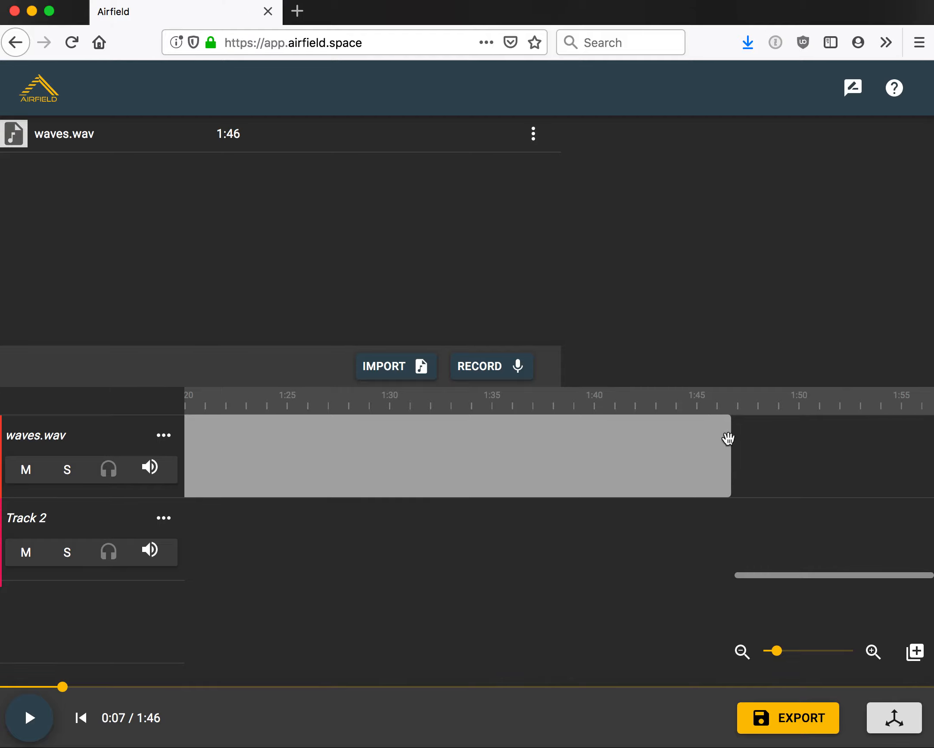
left_click(409, 478)
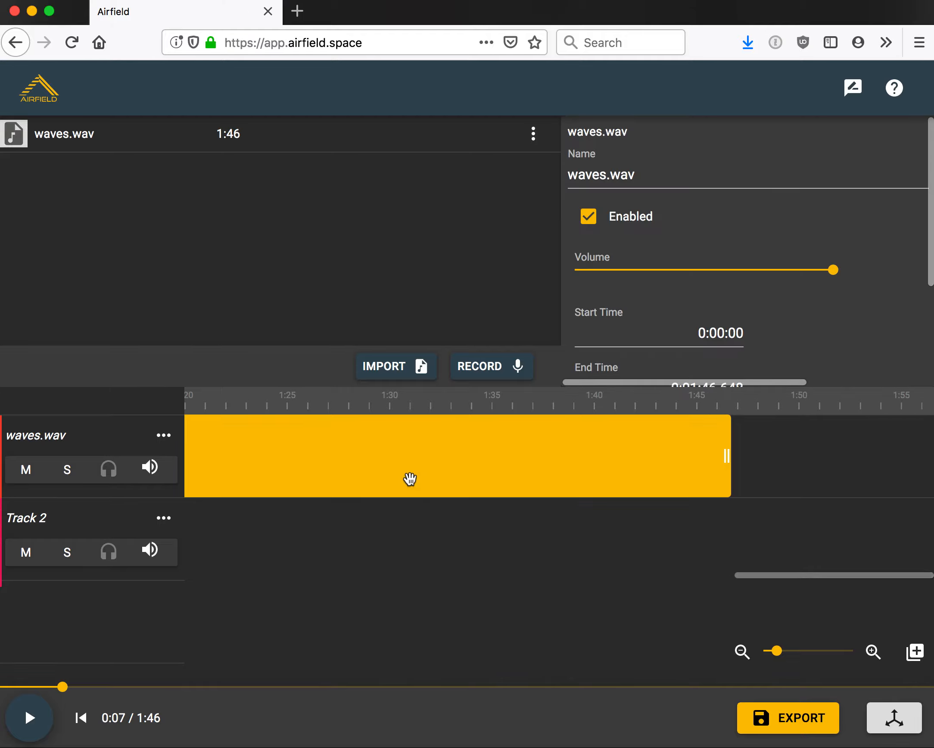
scroll(719, 290, "down", 3)
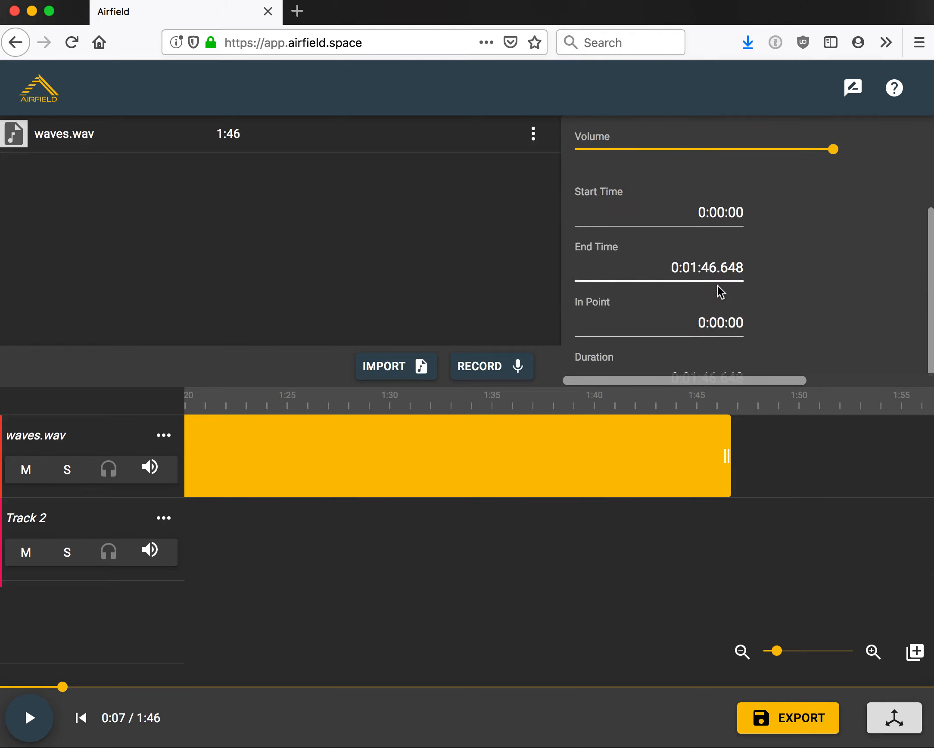
scroll(718, 289, "up", 3)
scroll(717, 302, "down", 3)
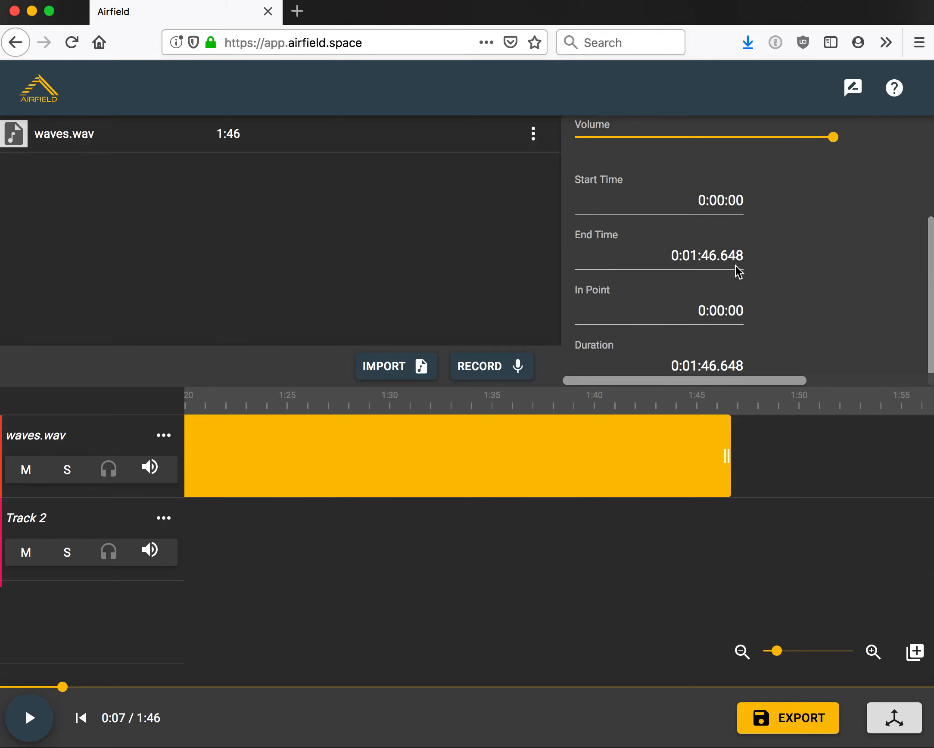
scroll(688, 243, "up", 3)
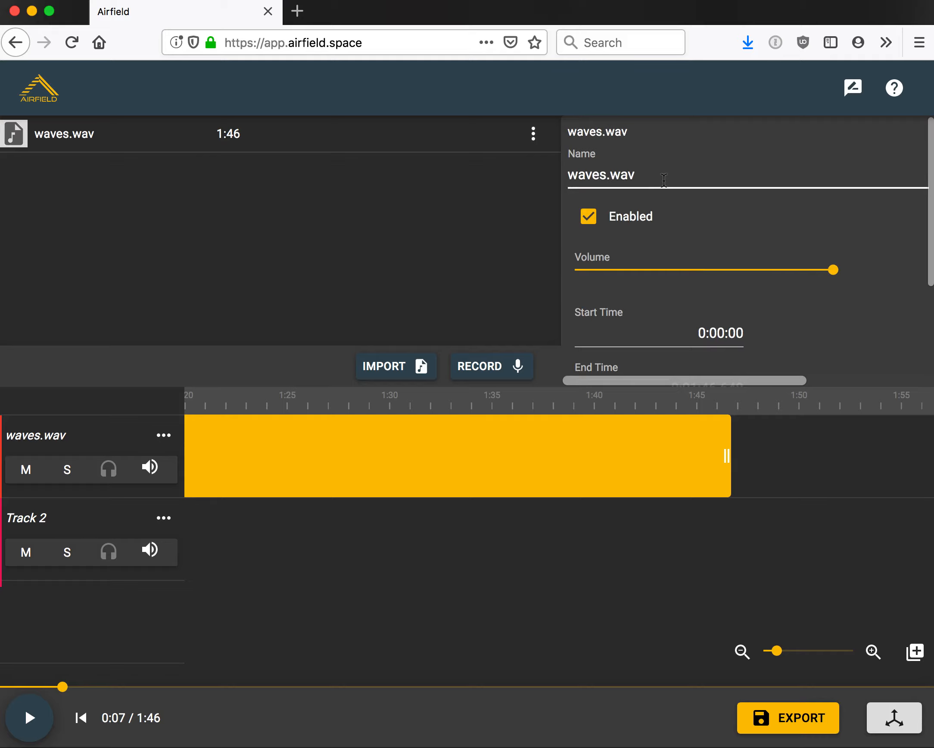
Rename the waves.wav clip to Ocean Waves
left_click_drag(662, 182, 534, 159)
type("oc")
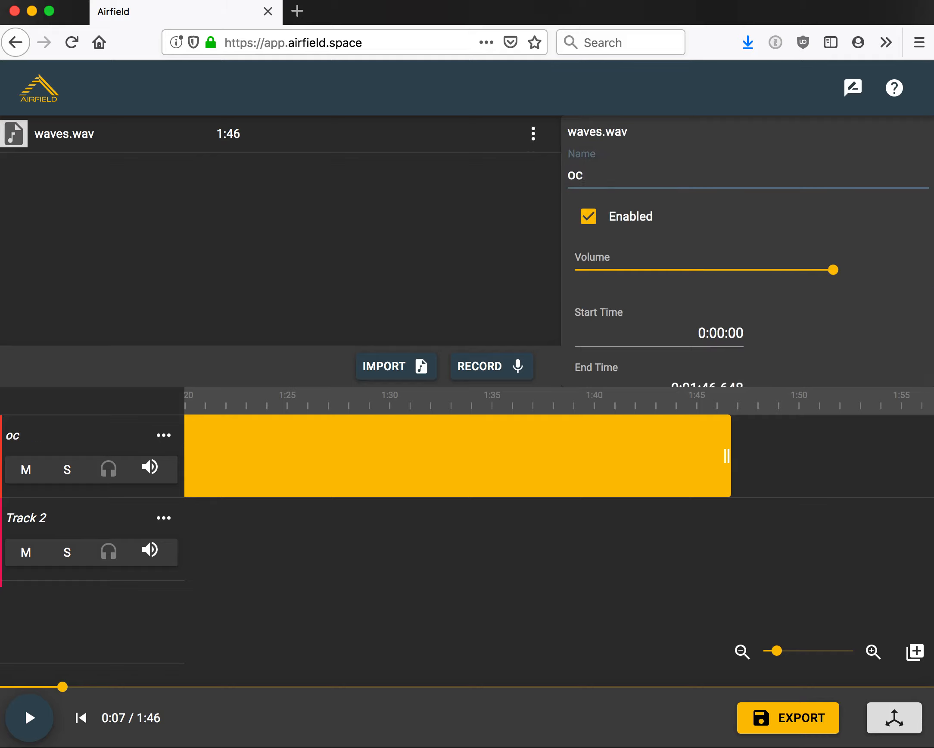
type("ean waves")
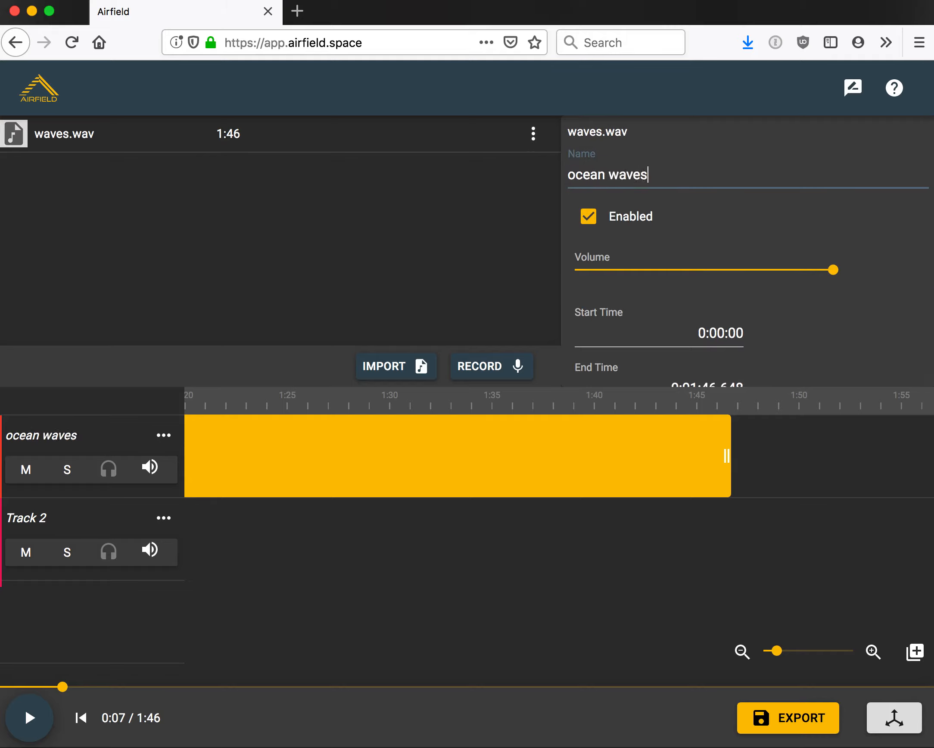
key("Home")
key("shift+Right")
type("O")
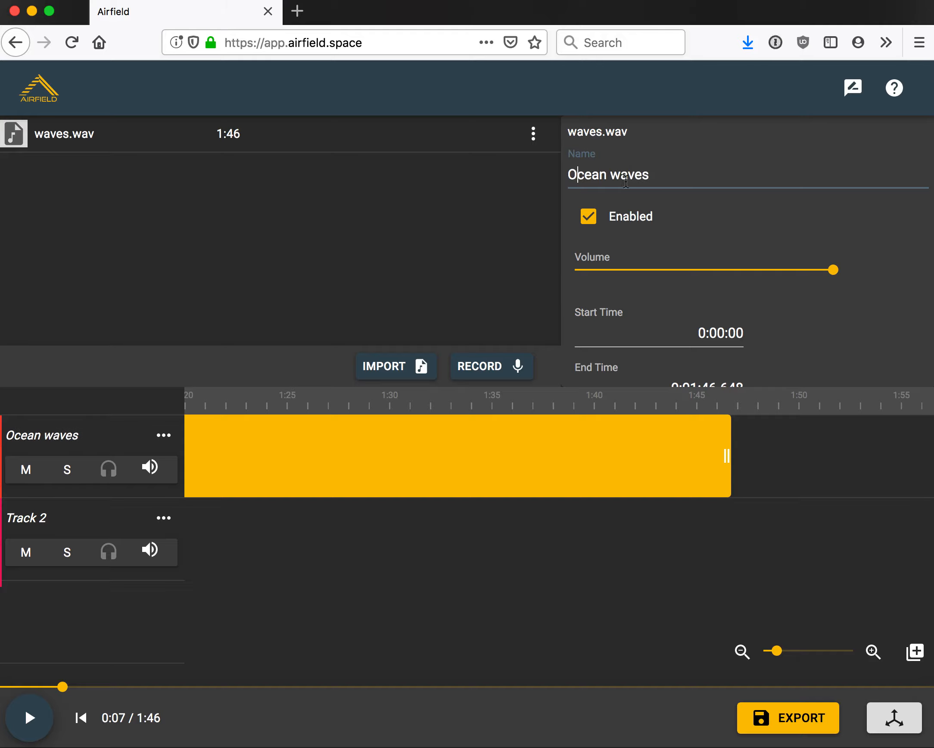
left_click(624, 181)
key("shift+Left")
type("W")
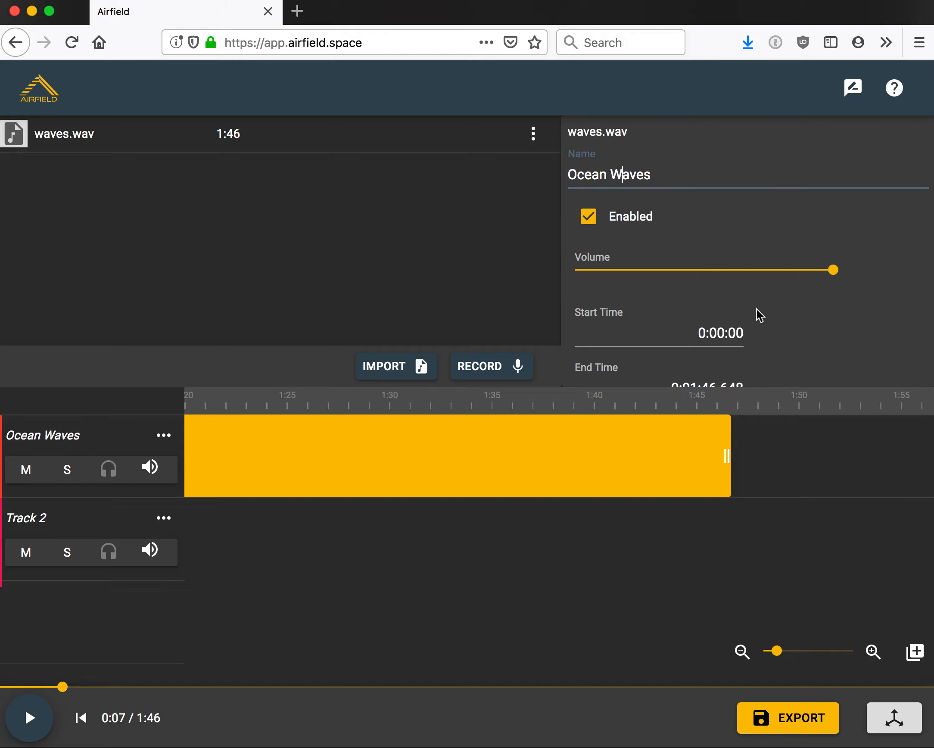
Examine the Ocean Waves clip's start time, end time, in point and duration
scroll(754, 314, "down", 3)
scroll(655, 274, "up", 3)
scroll(655, 274, "right", 1)
scroll(762, 275, "down", 2)
scroll(762, 274, "left", 1)
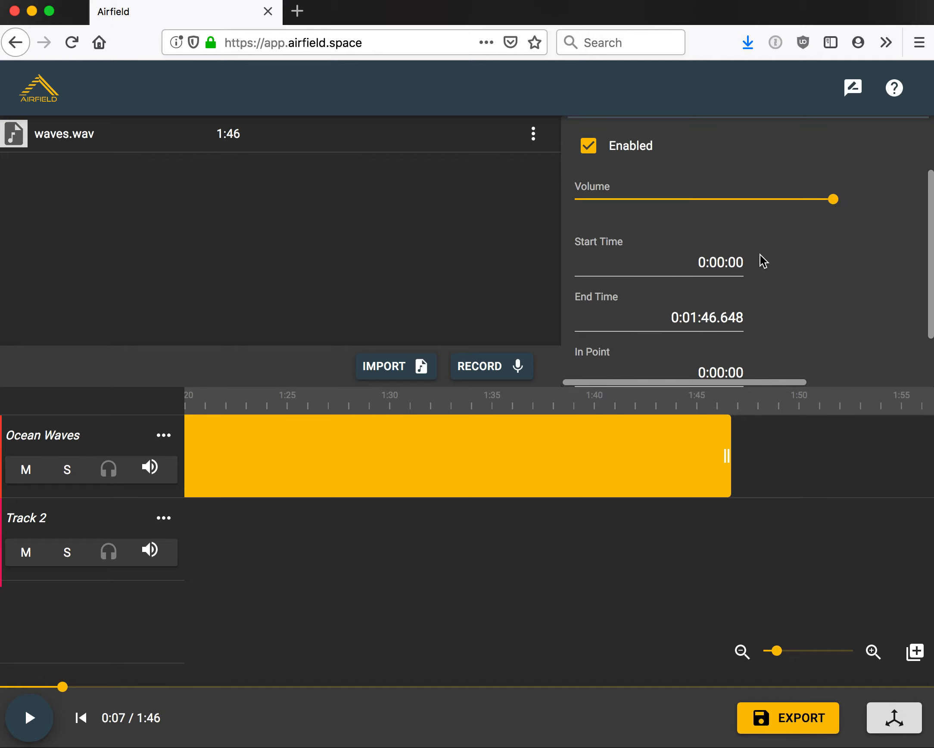
scroll(759, 255, "down", 2)
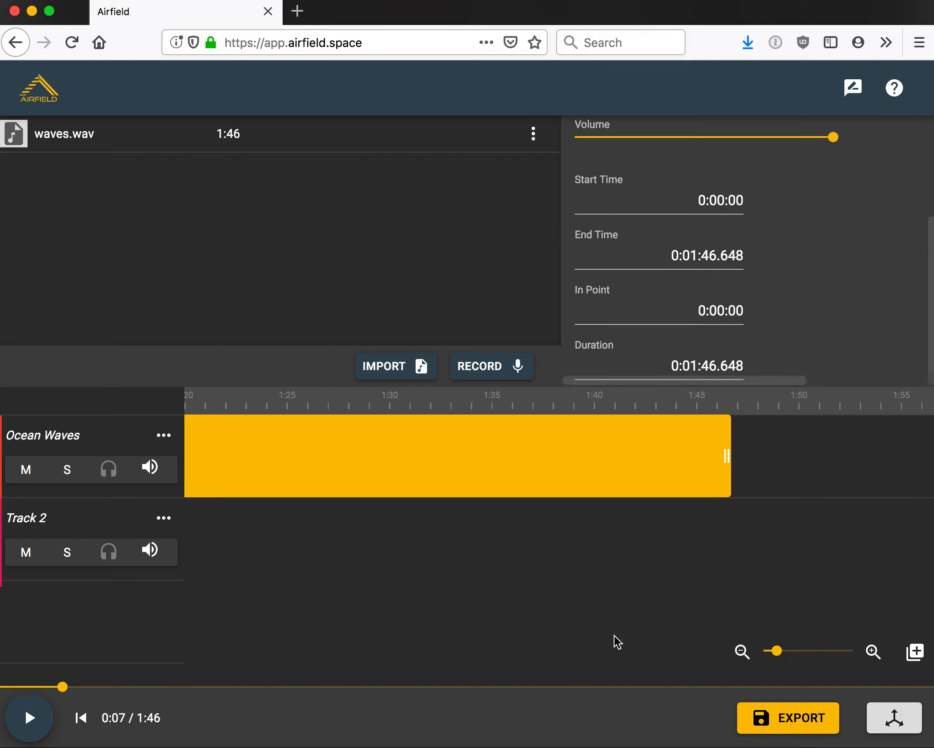
Trim the end of the Ocean Waves clip to about 30 seconds and return the playhead to 0:00
left_click(473, 560)
left_click(633, 457)
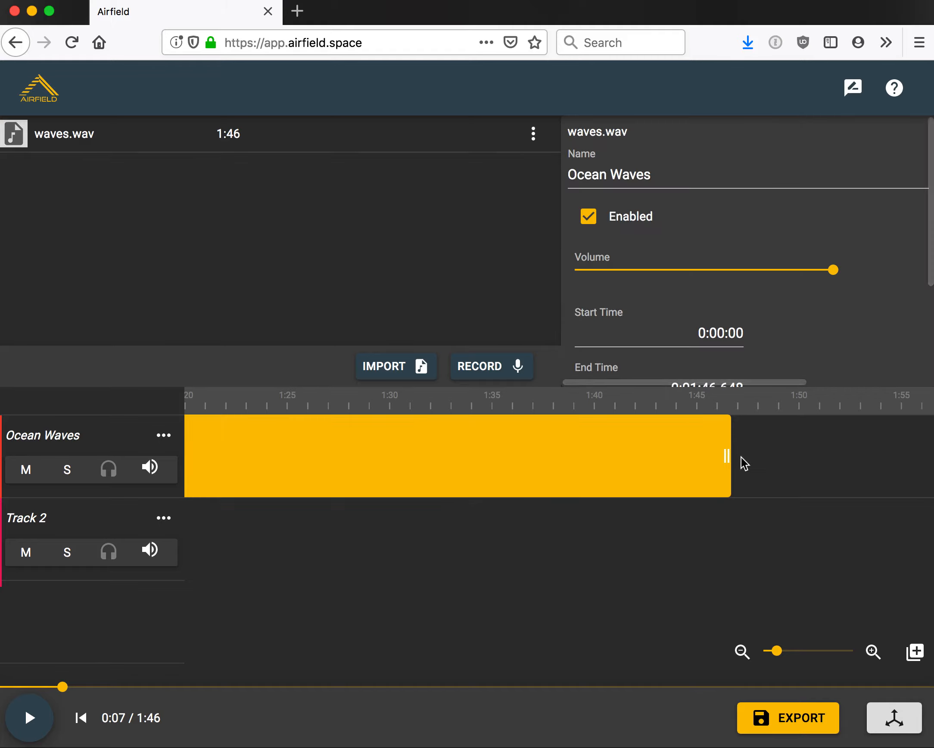
left_click_drag(721, 456, 252, 481)
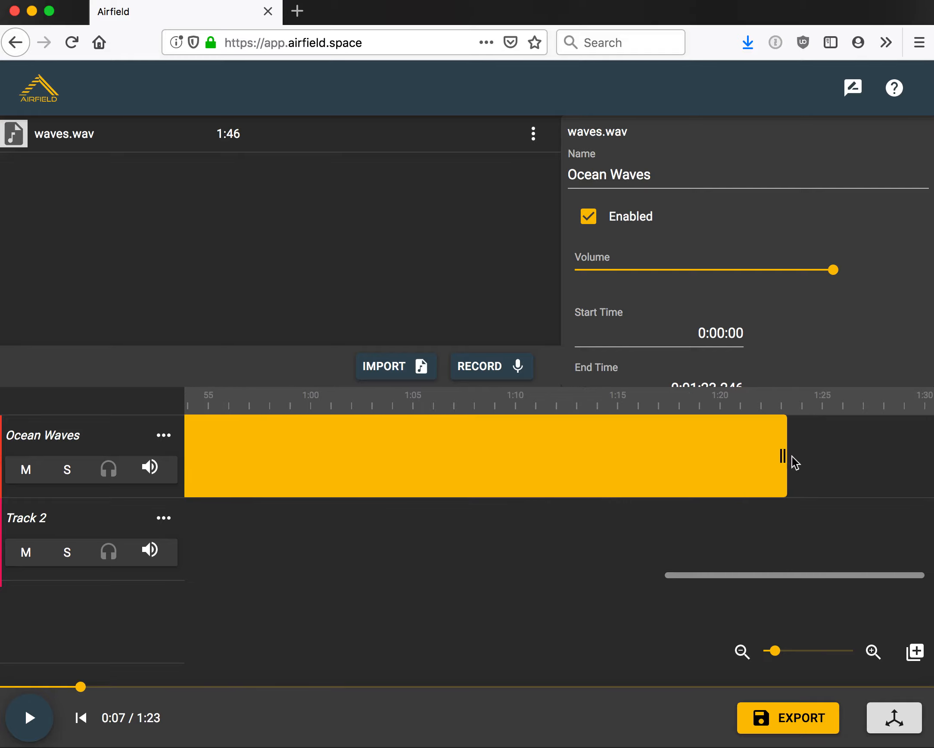
left_click_drag(781, 455, 266, 472)
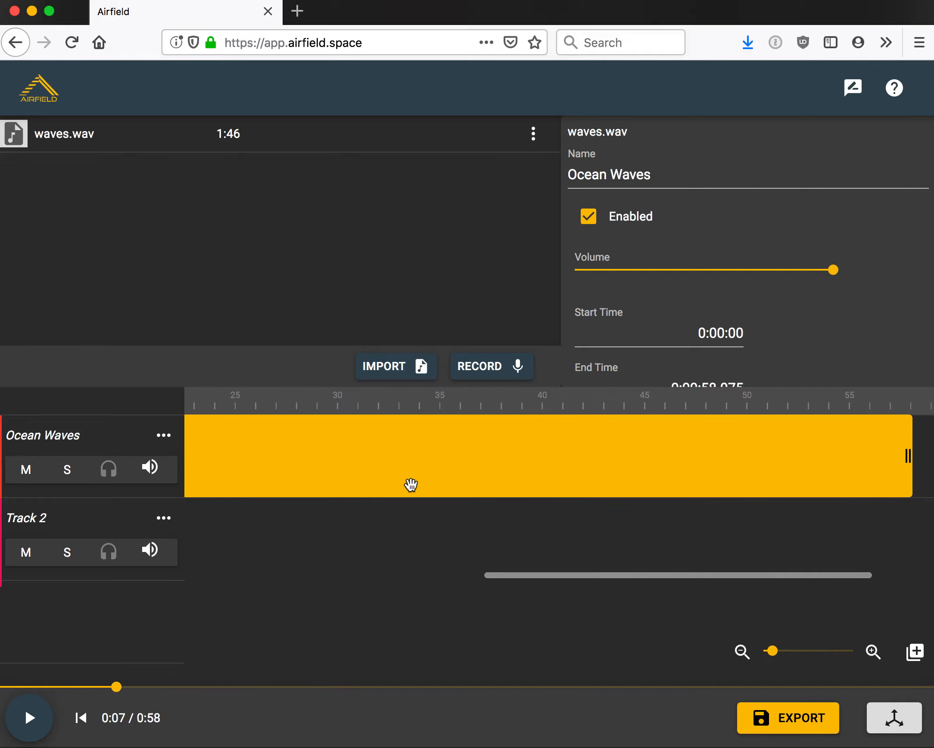
left_click_drag(815, 452, 241, 454)
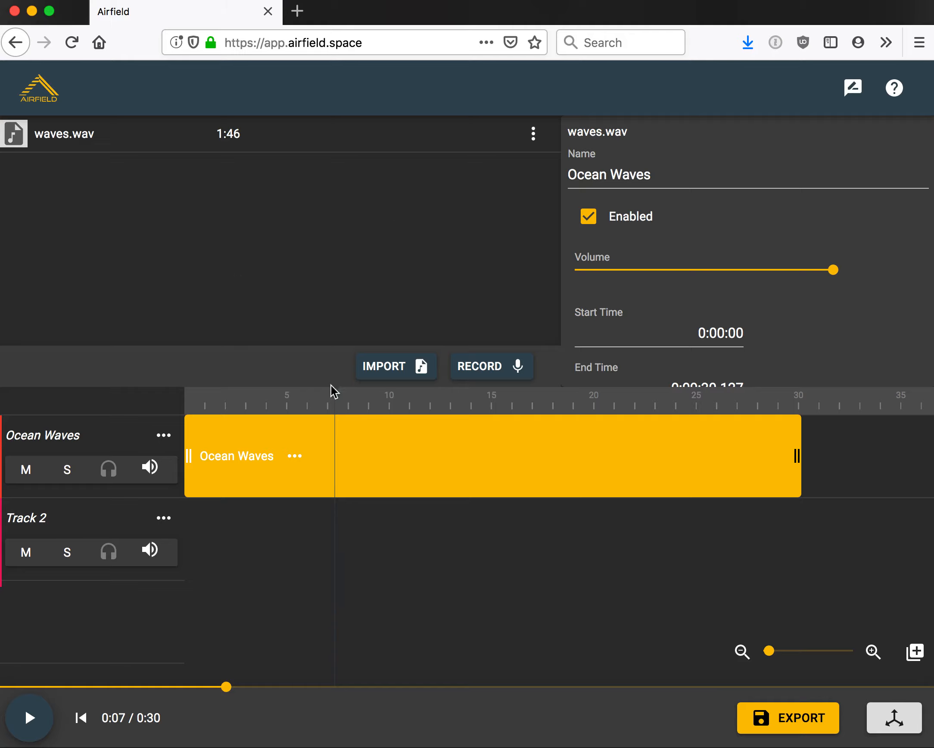
left_click_drag(333, 396, 177, 400)
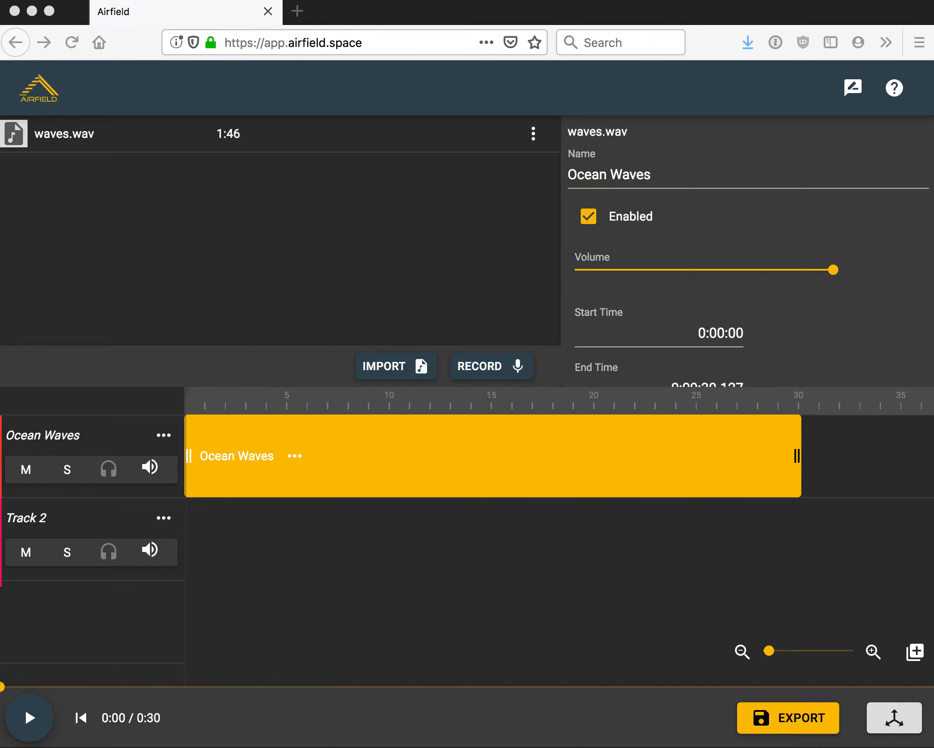
Import seagulls.wav and kids.wav from the computer into the audio file list
left_click_drag(2, 217, 66, 214)
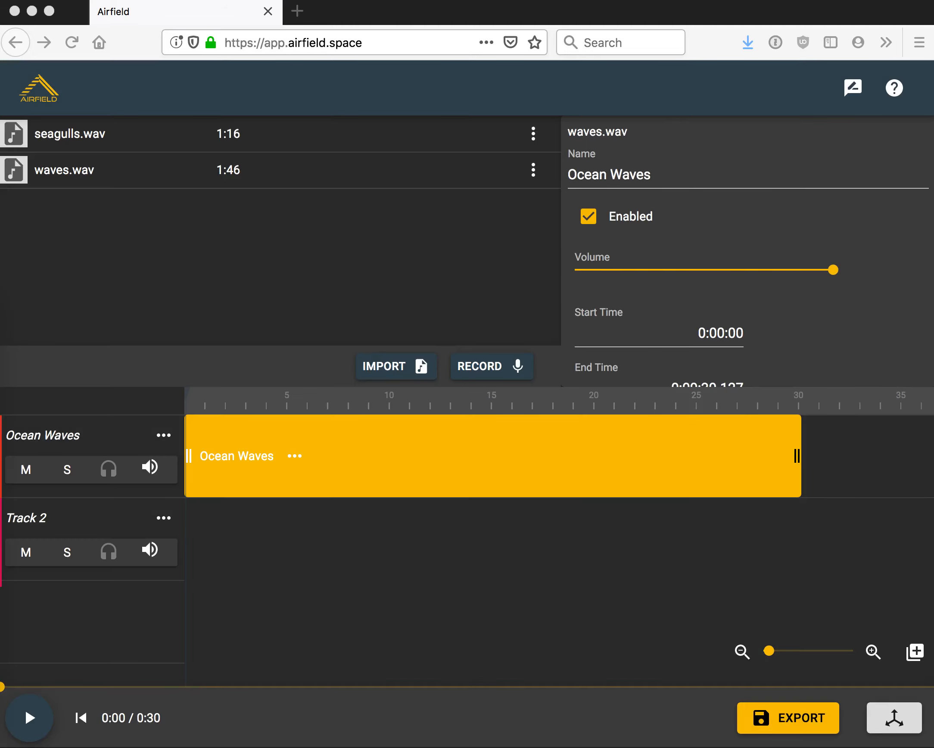
left_click_drag(57, 245, 101, 225)
key("super+Tab")
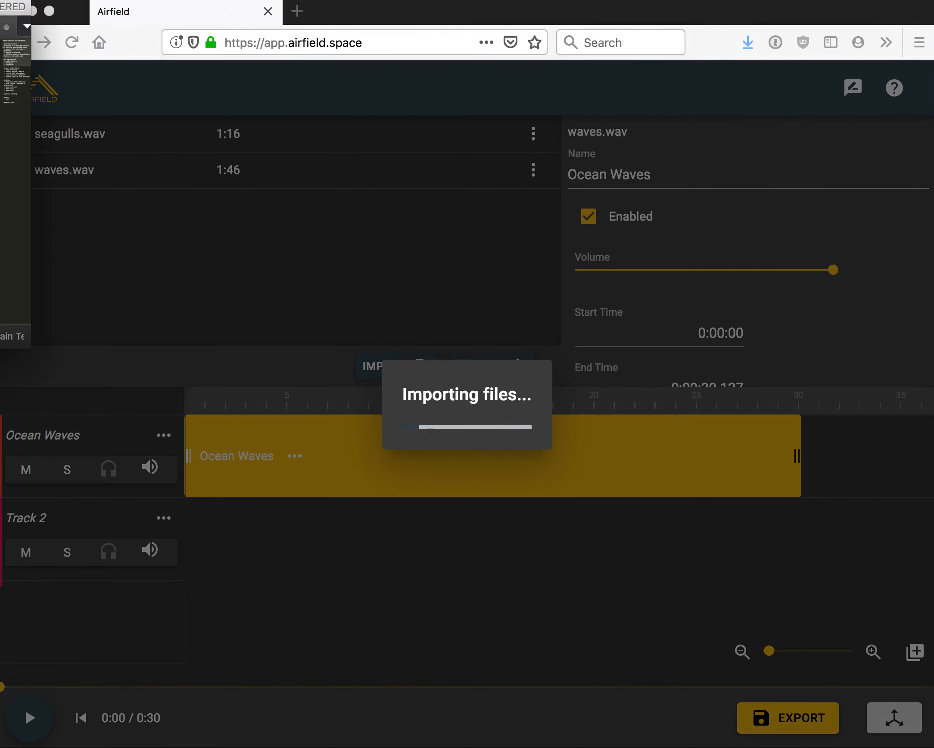
scroll(15, 175, "down", 3)
scroll(16, 175, "down", 5)
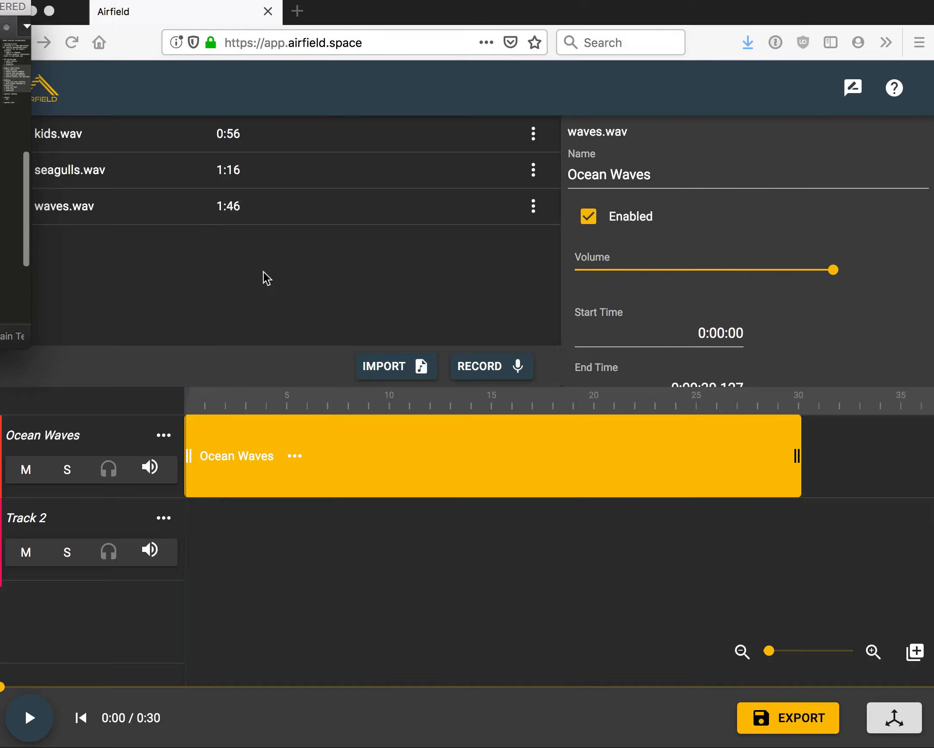
left_click(274, 282)
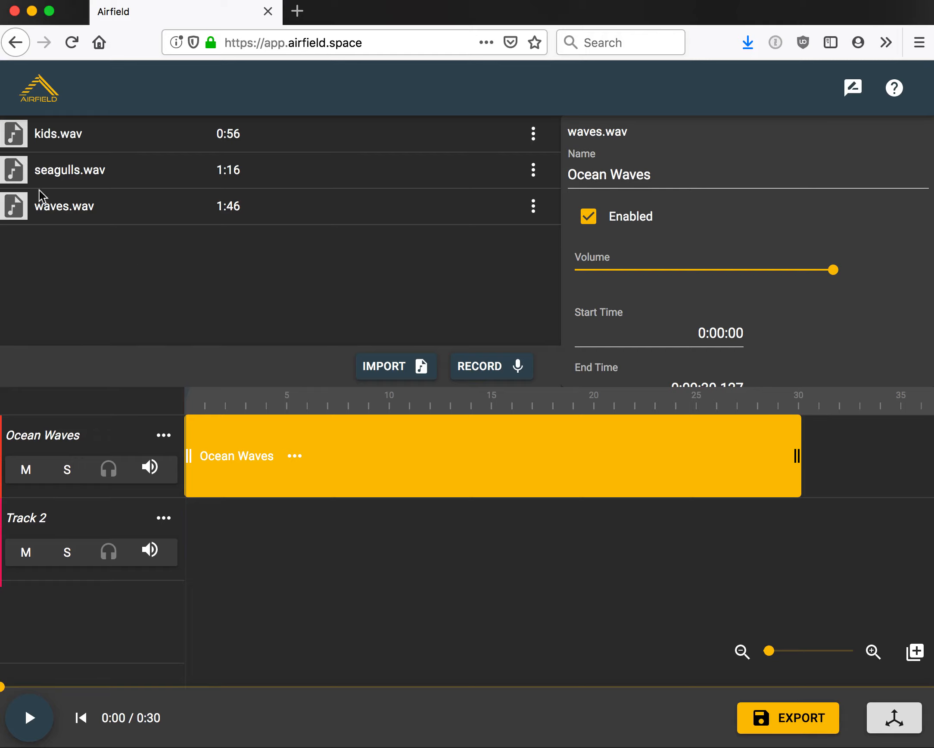
Place seagulls.wav at the start of Track 2 and trim its end to about 30 seconds
left_click_drag(22, 180, 188, 537)
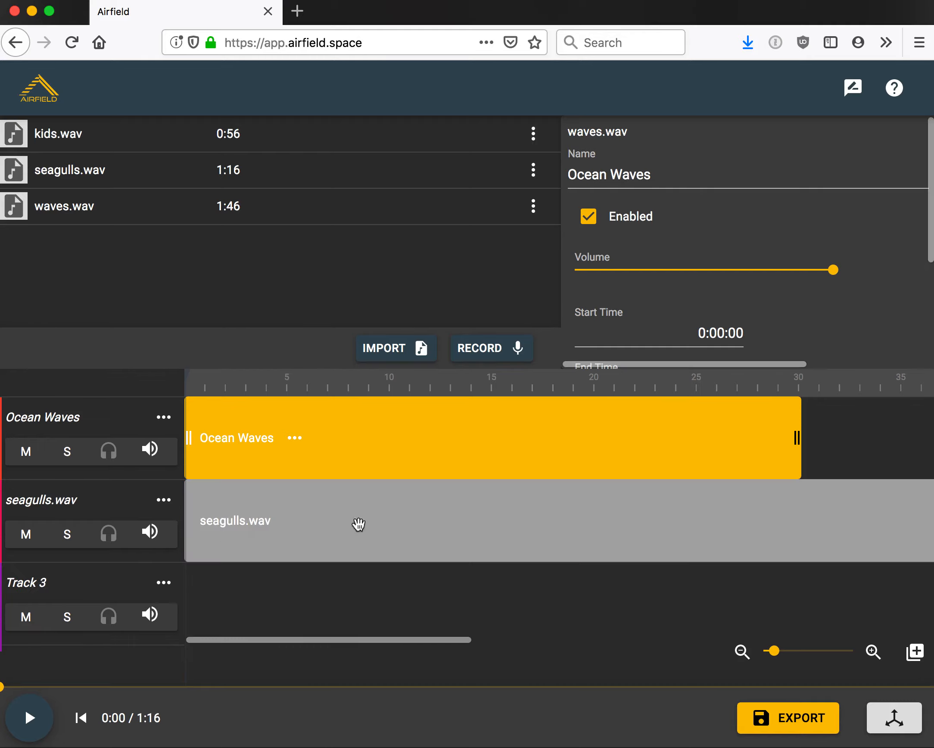
left_click(503, 522)
scroll(503, 522, "right", 15)
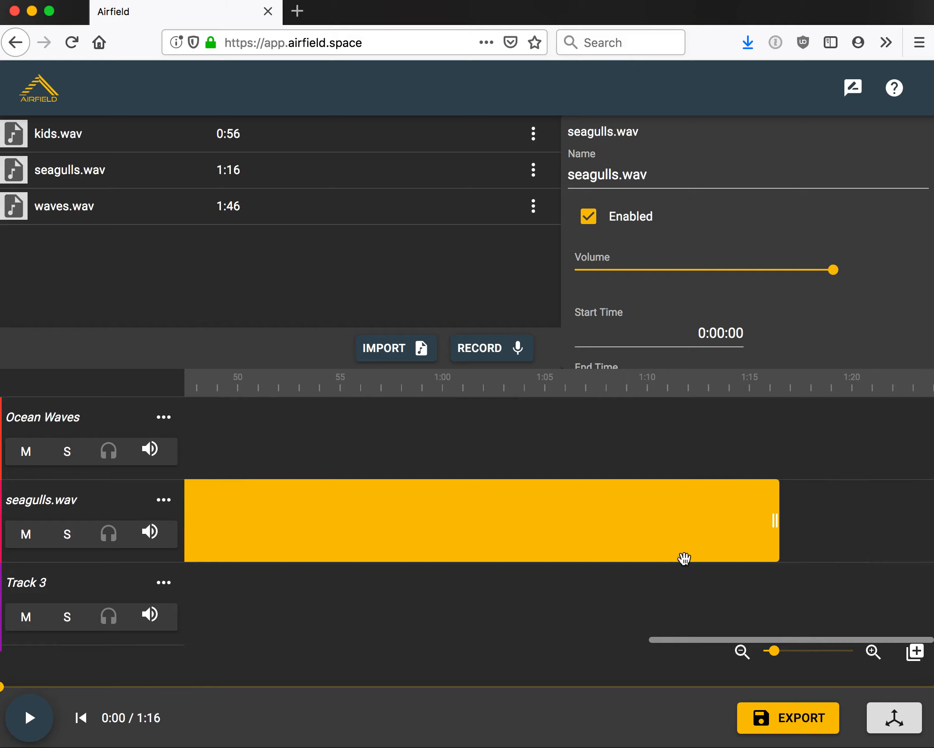
left_click_drag(773, 526, 200, 532)
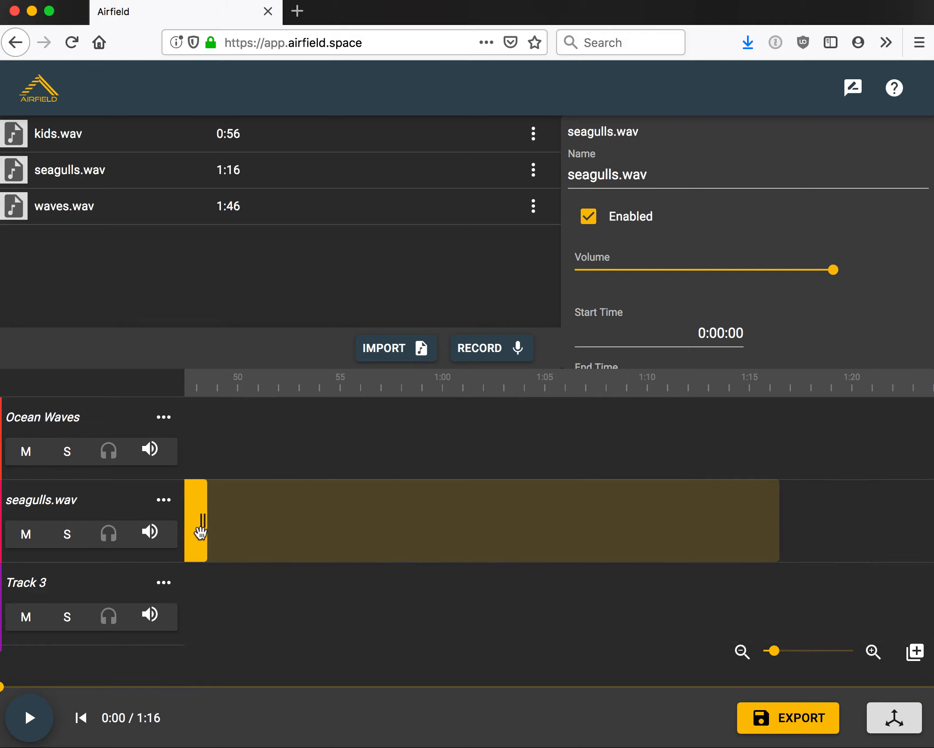
left_click_drag(831, 521, 457, 514)
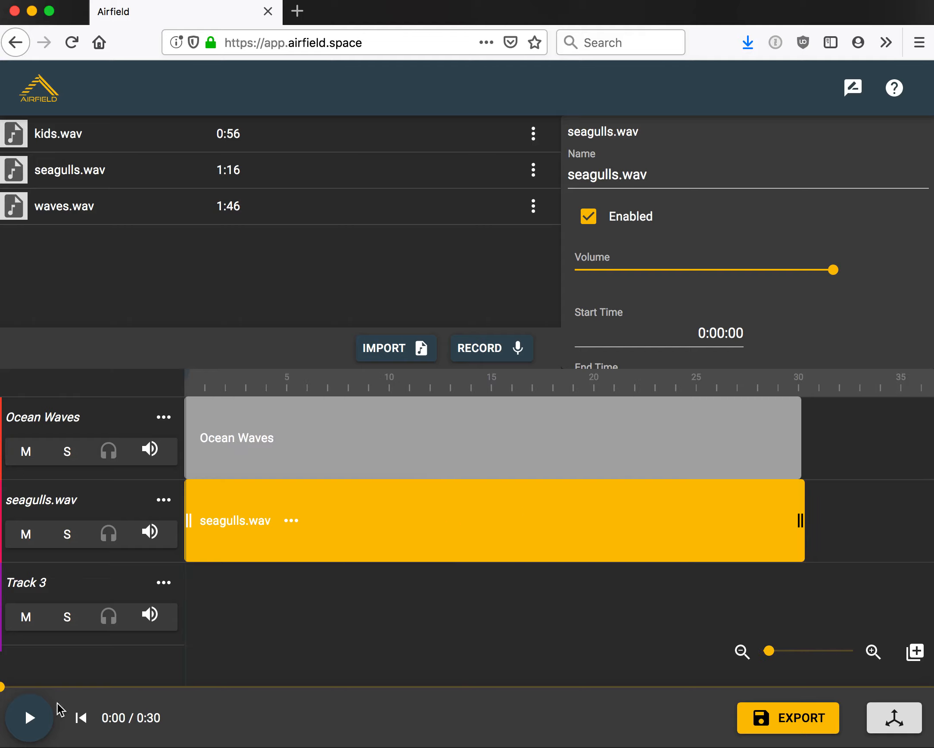
Play the mix and toggle solo on the seagulls.wav track on and off to compare the sound
left_click(29, 718)
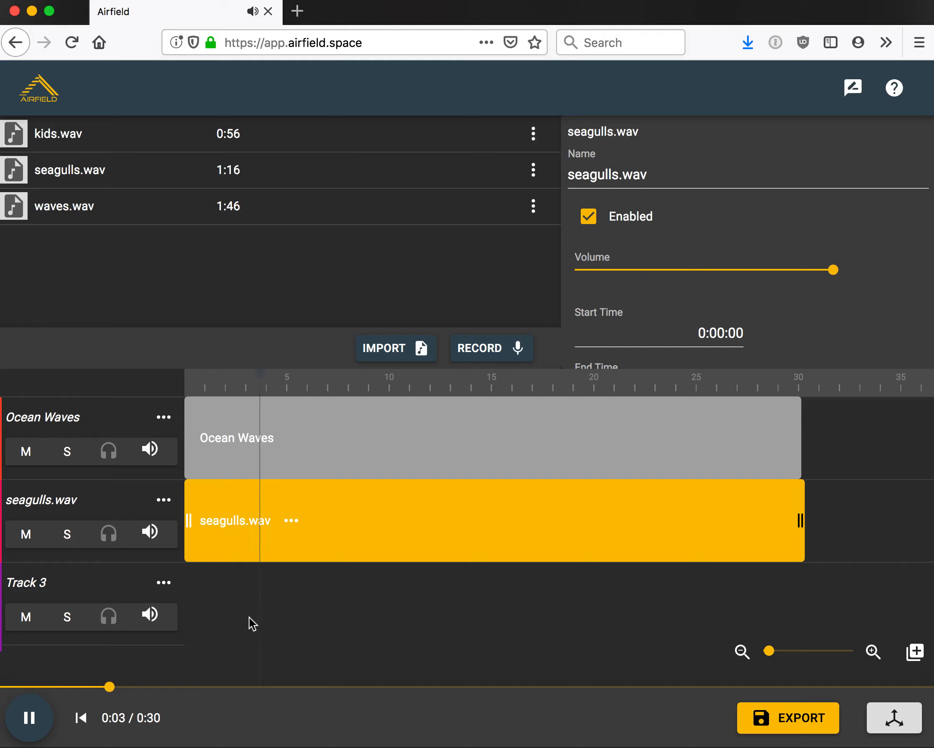
left_click(65, 543)
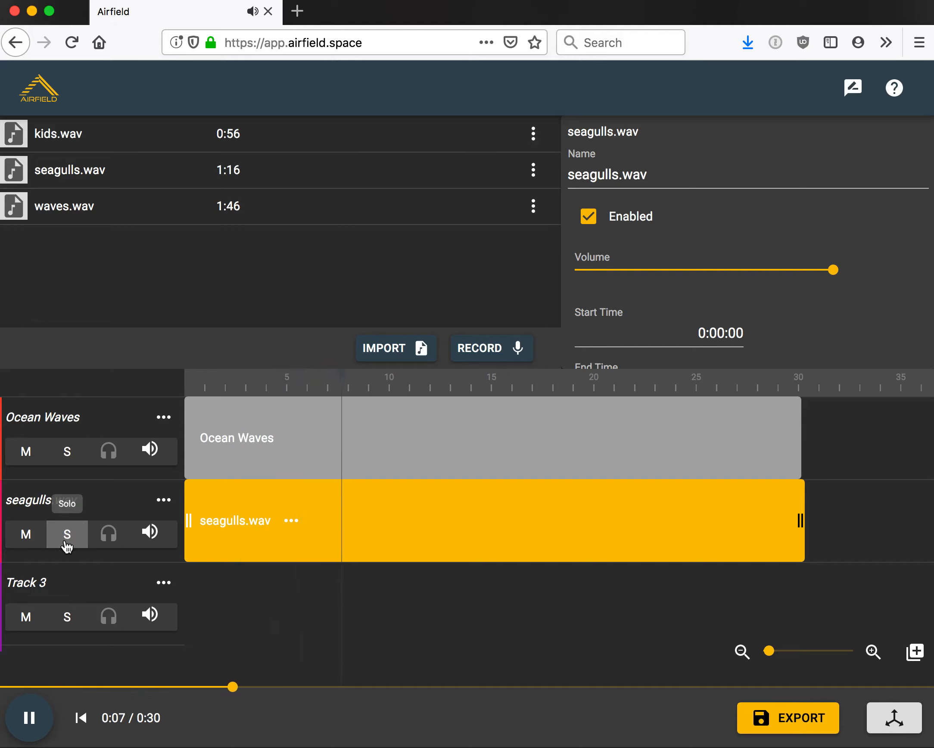
left_click(66, 545)
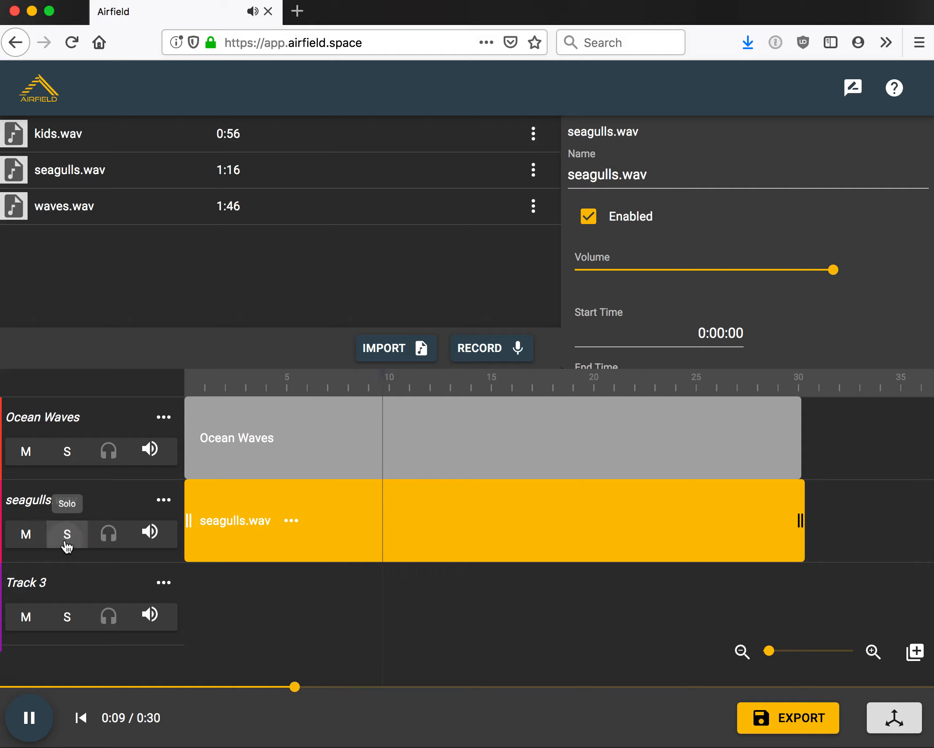
left_click(64, 542)
left_click(70, 545)
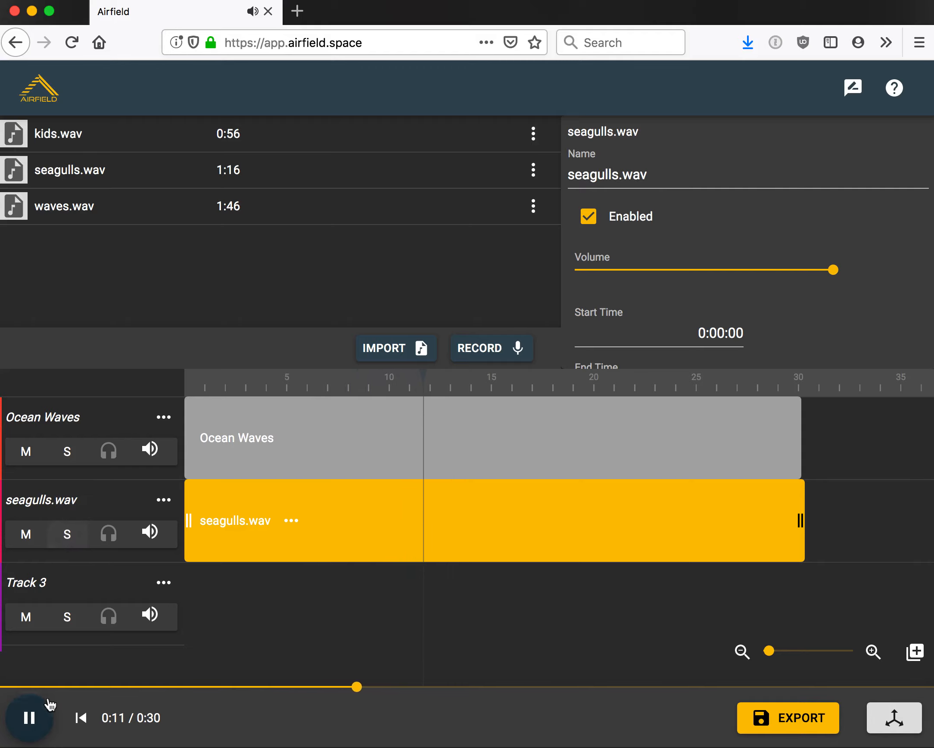
Stop playback, trim the seagulls.wav clip's end slightly to match Ocean Waves, and place kids.wav at the start of Track 3
left_click(50, 706)
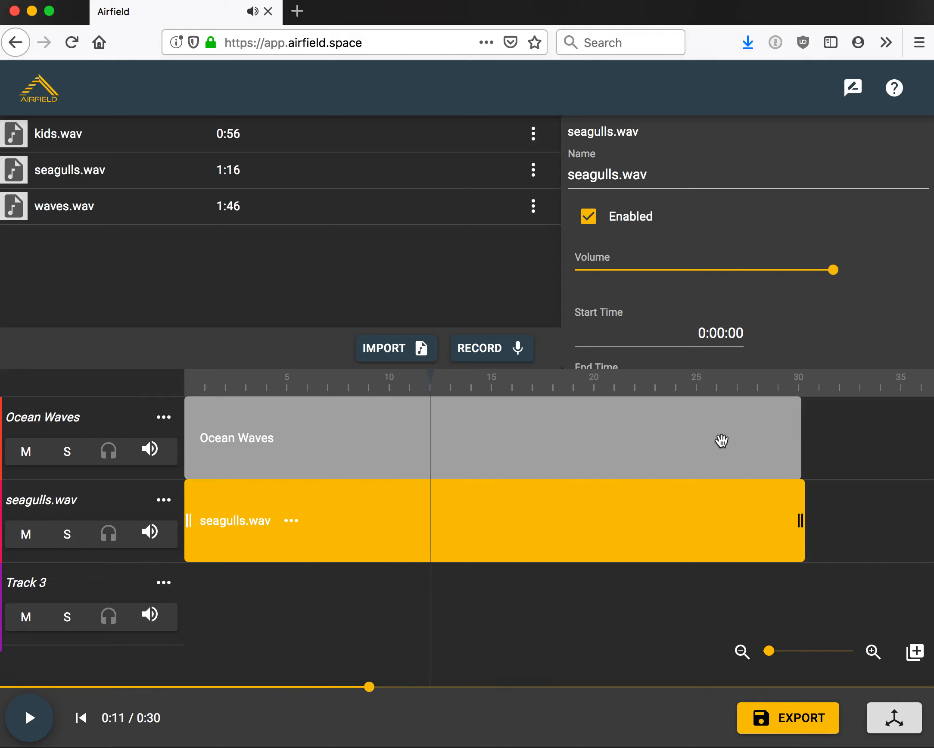
left_click_drag(802, 517, 798, 515)
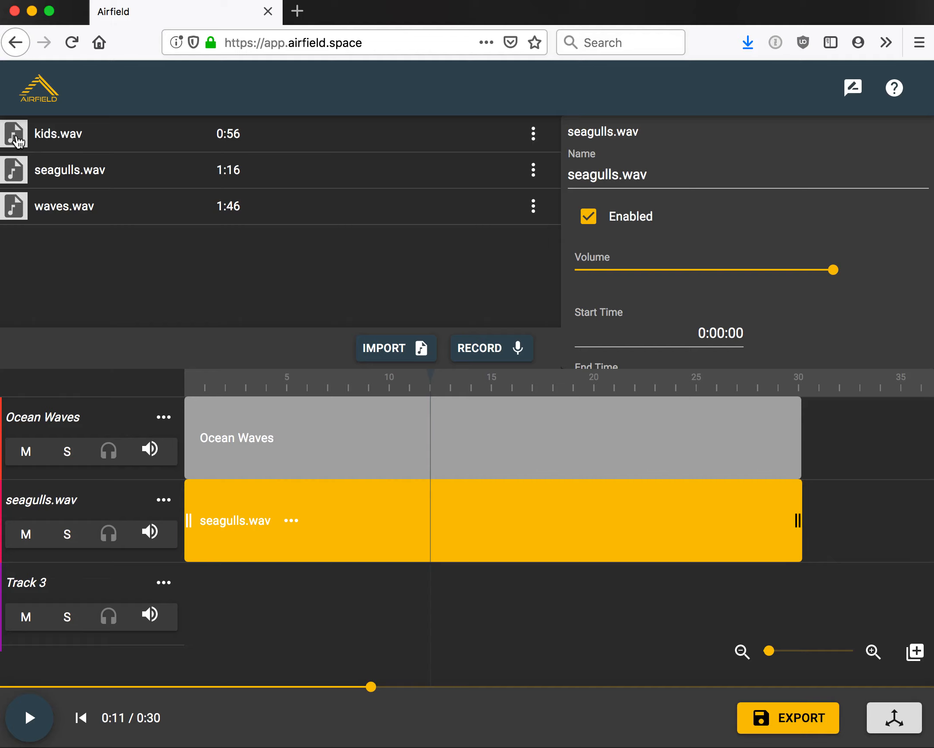
left_click_drag(18, 141, 217, 629)
left_click_drag(190, 623, 180, 621)
Solo the kids.wav track and play a few seconds of it from the beginning
left_click(67, 618)
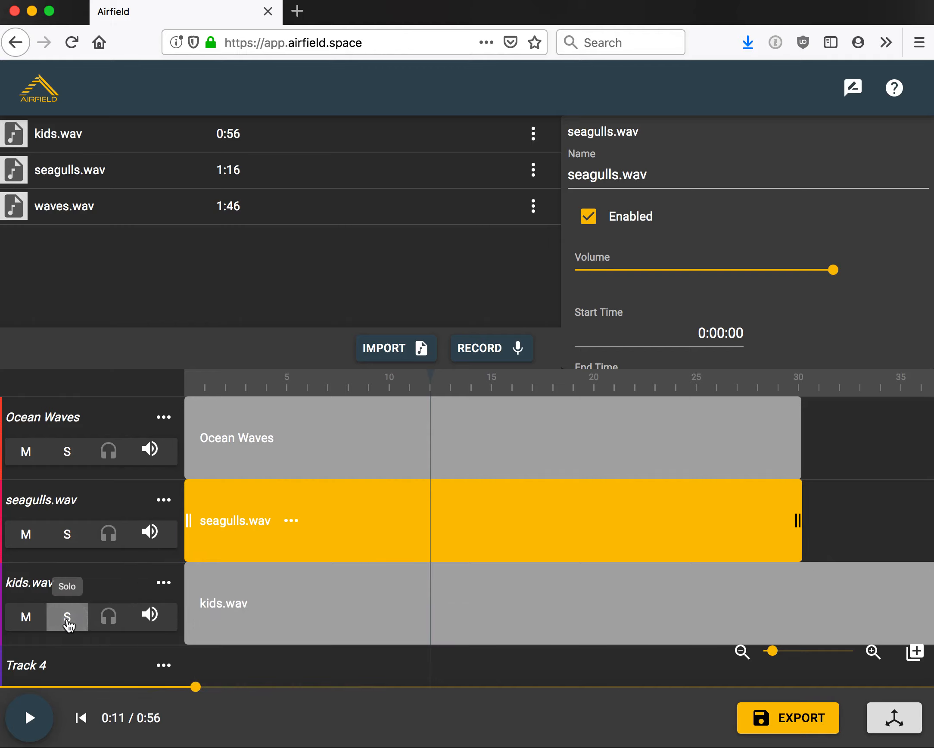
left_click(192, 380)
left_click(30, 718)
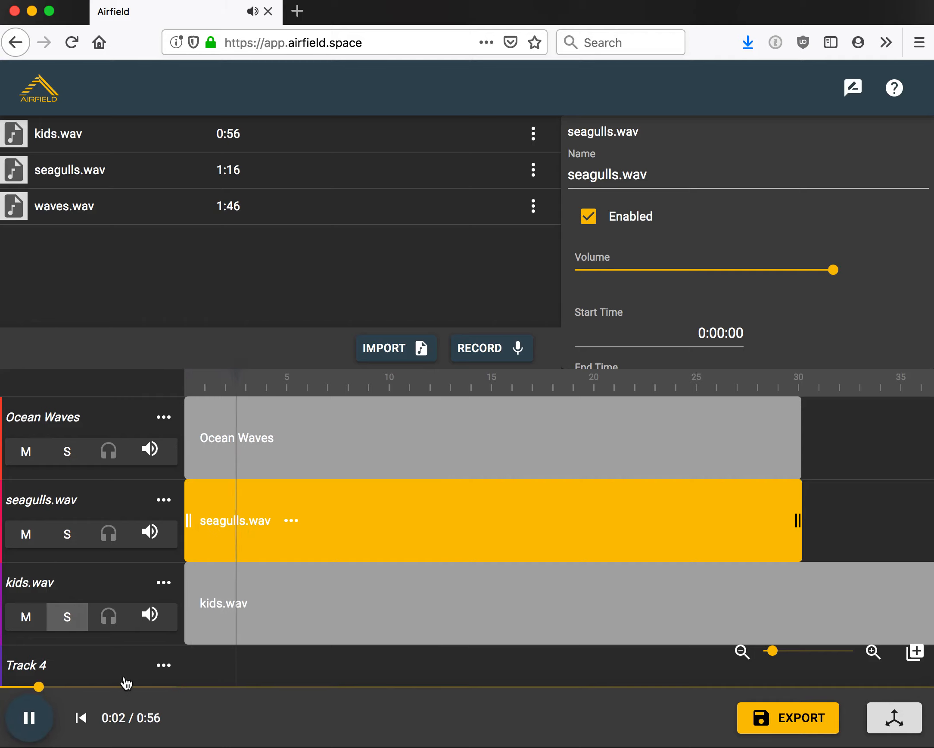
left_click(29, 716)
Set the End Time of the kids.wav clip to 30 seconds
left_click(649, 611)
scroll(822, 273, "down", 5)
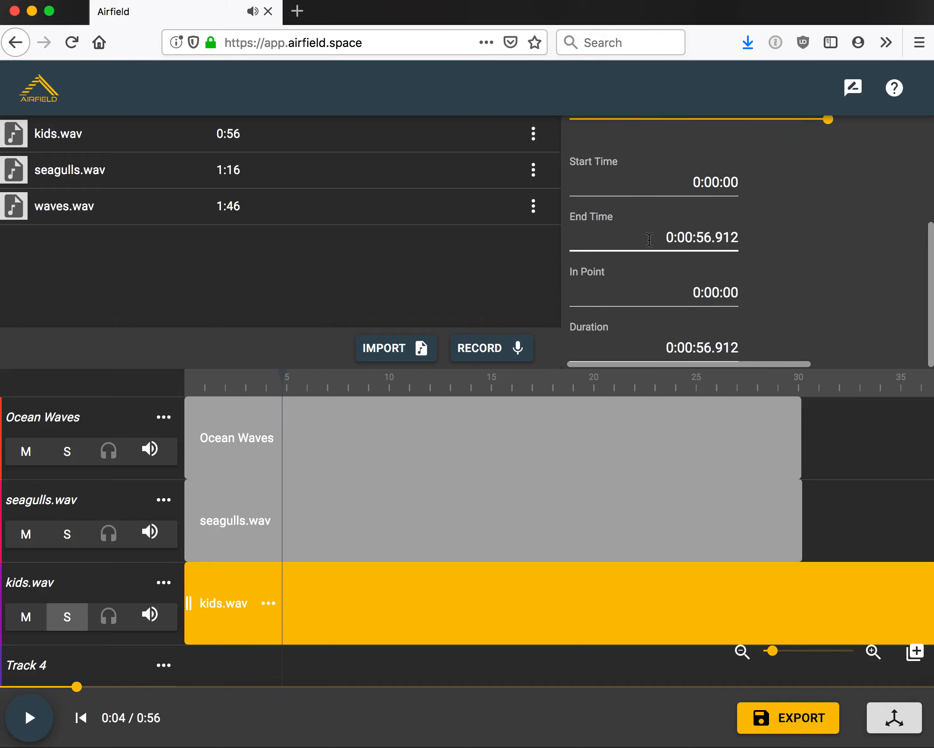
left_click_drag(666, 237, 750, 239)
type("30")
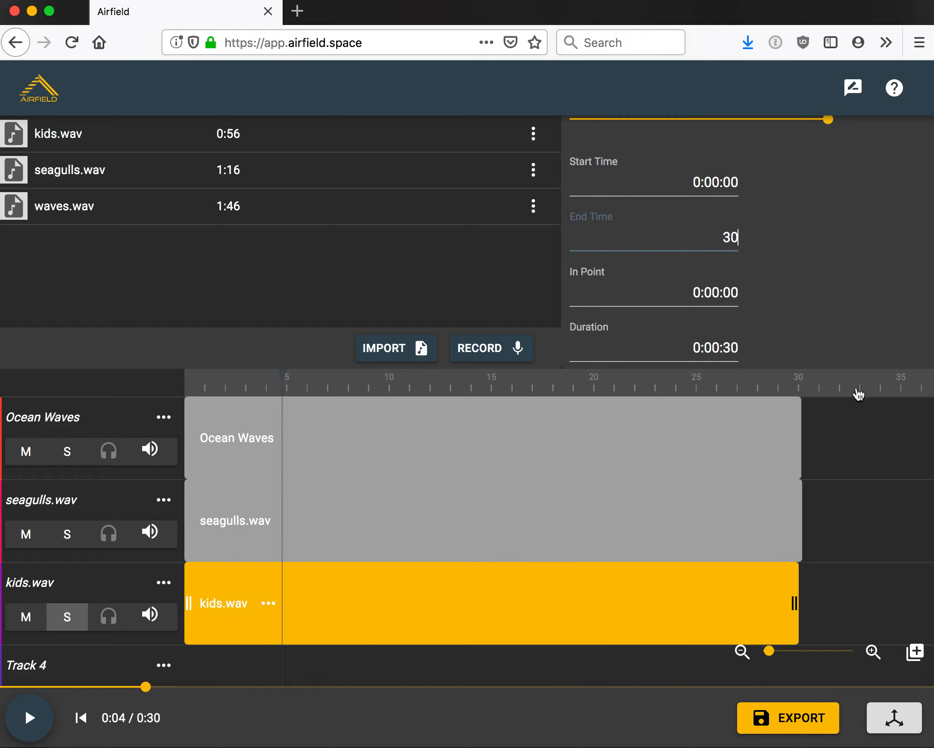
left_click(872, 471)
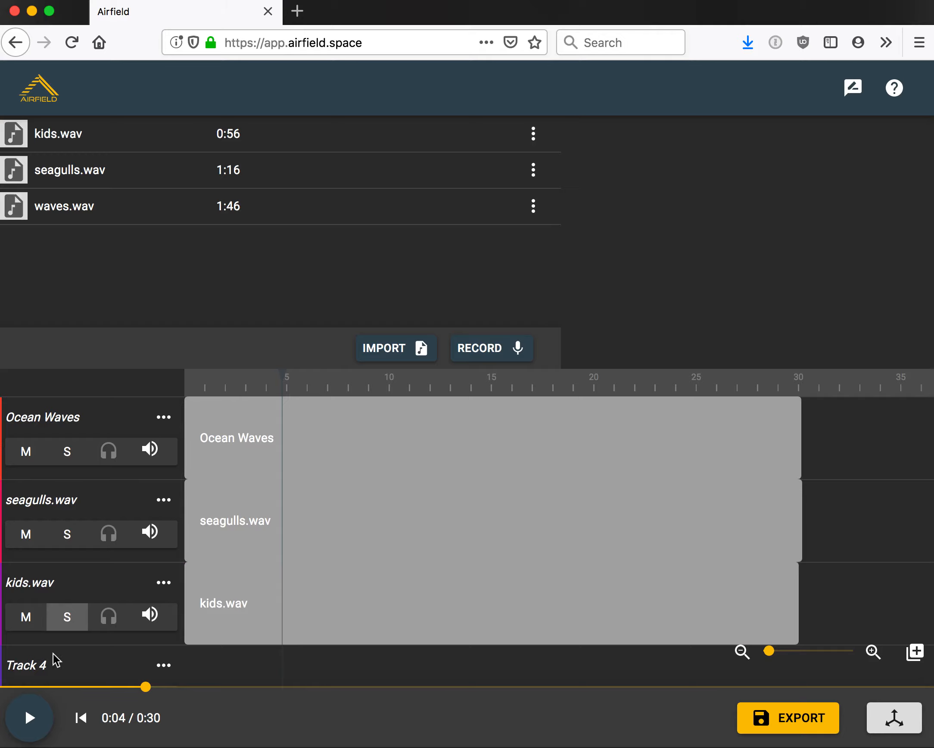
Turn off solo on the kids.wav track and preview the full mix from the start, leaving the playhead at 0:00
left_click(67, 617)
left_click(191, 380)
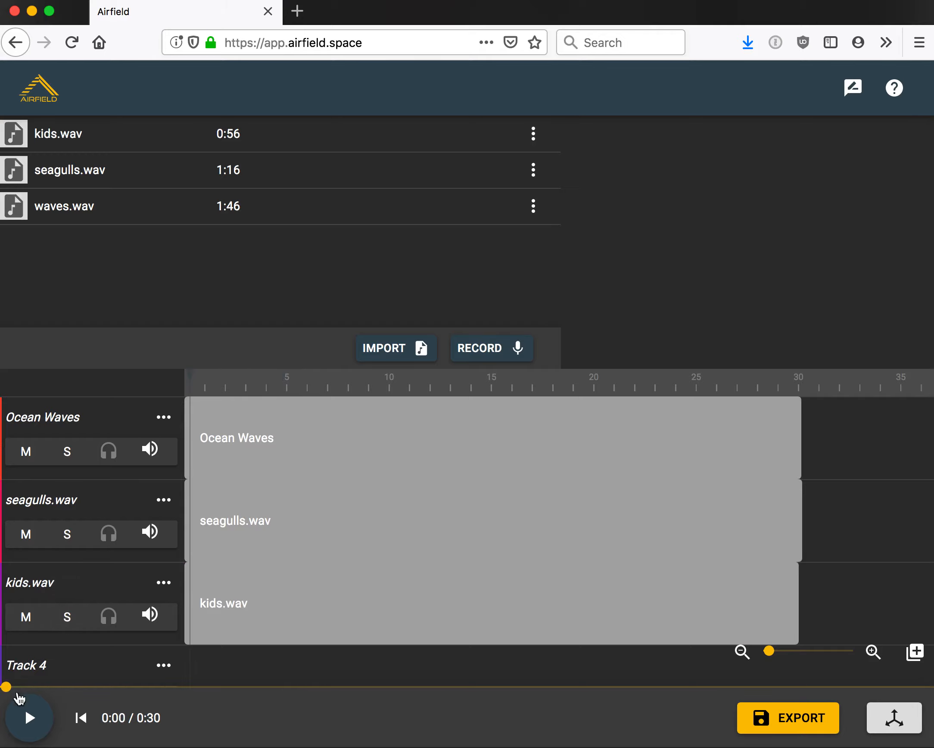
left_click(30, 716)
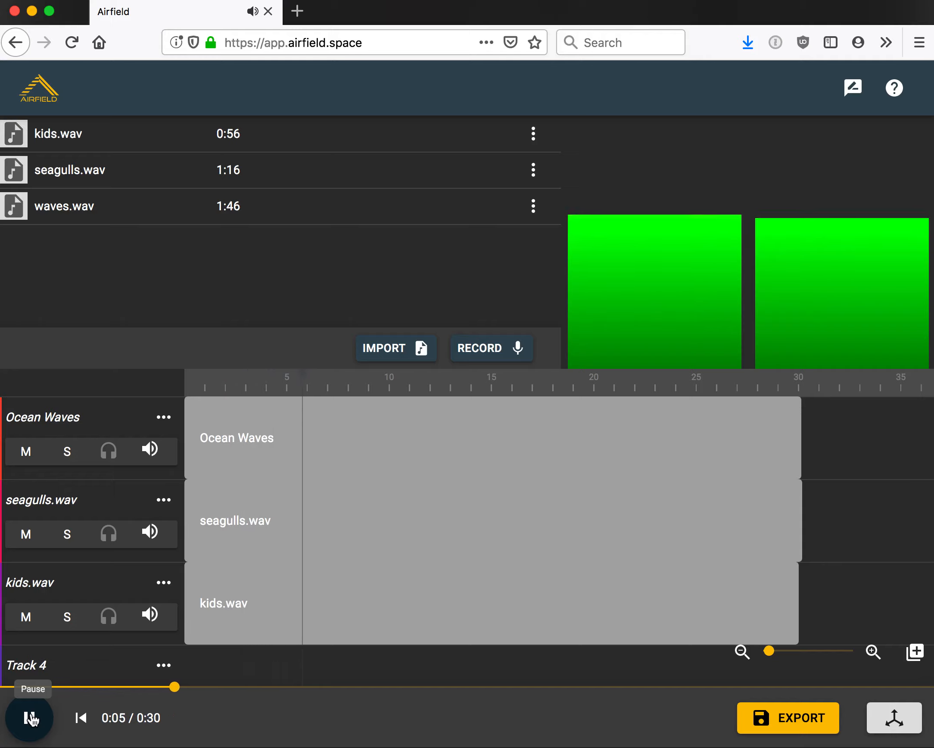
left_click(31, 718)
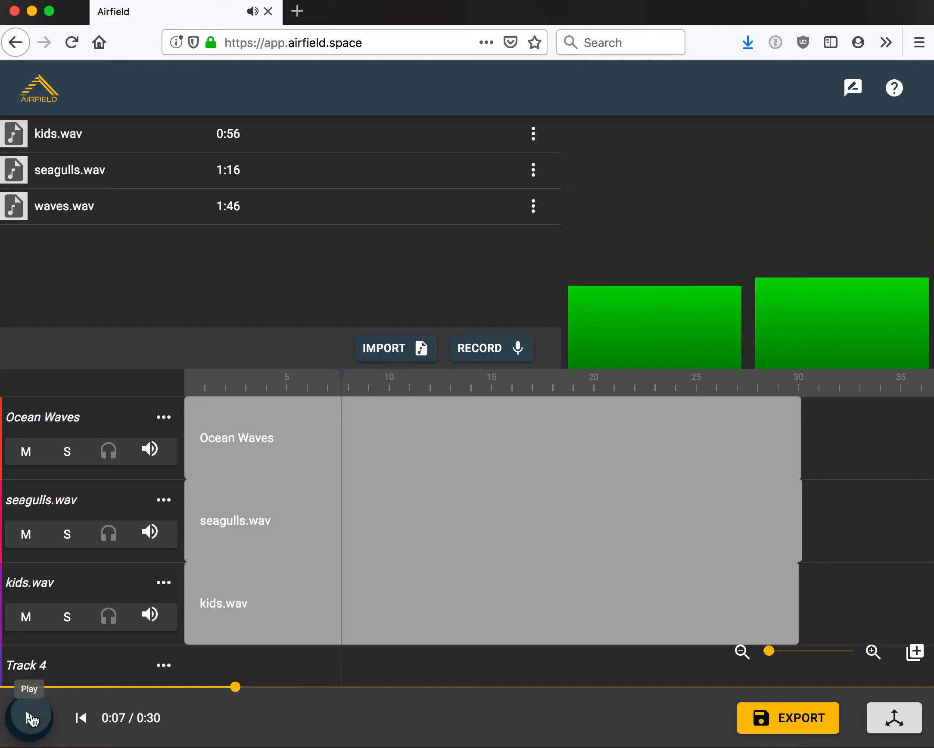
left_click_drag(341, 386, 182, 388)
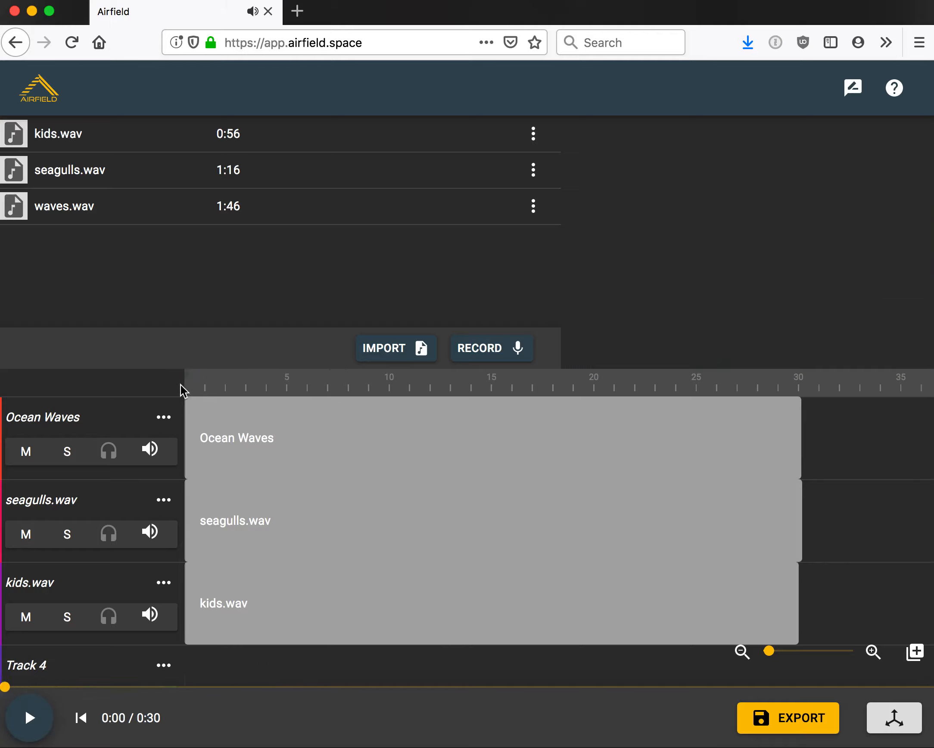
Check the tracks in the spatial view and return to the timeline
scroll(855, 516, "down", 2)
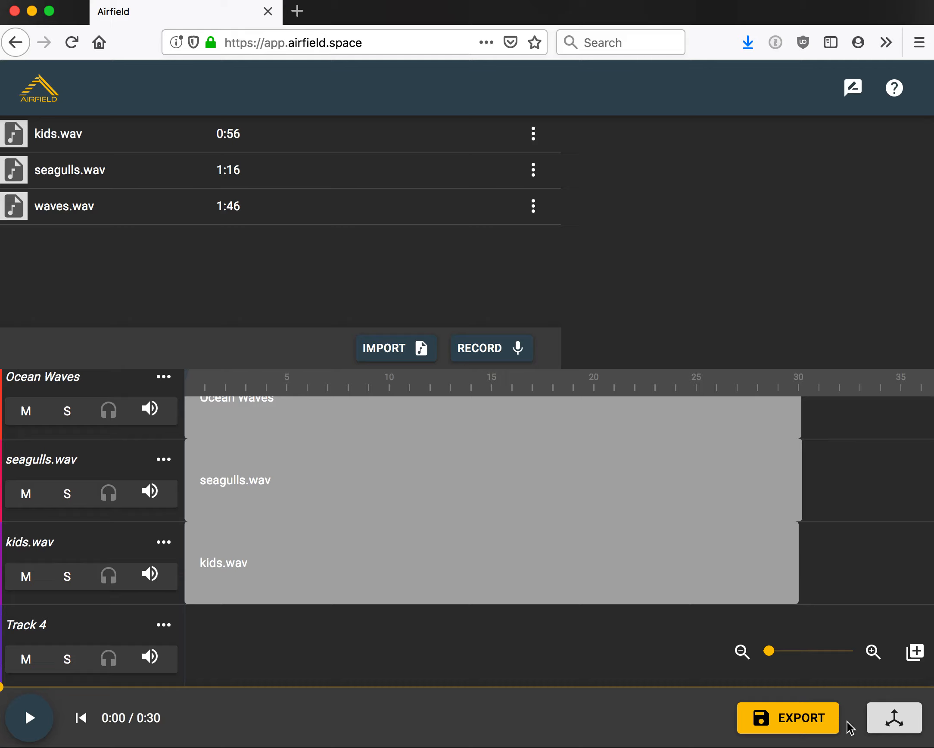
left_click(895, 719)
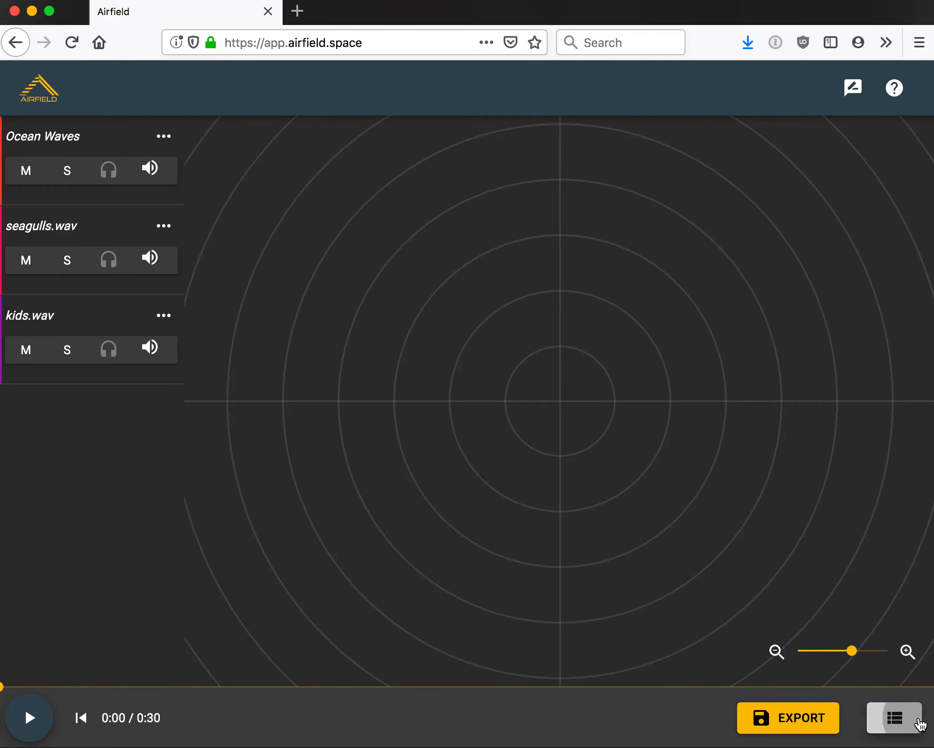
left_click(895, 718)
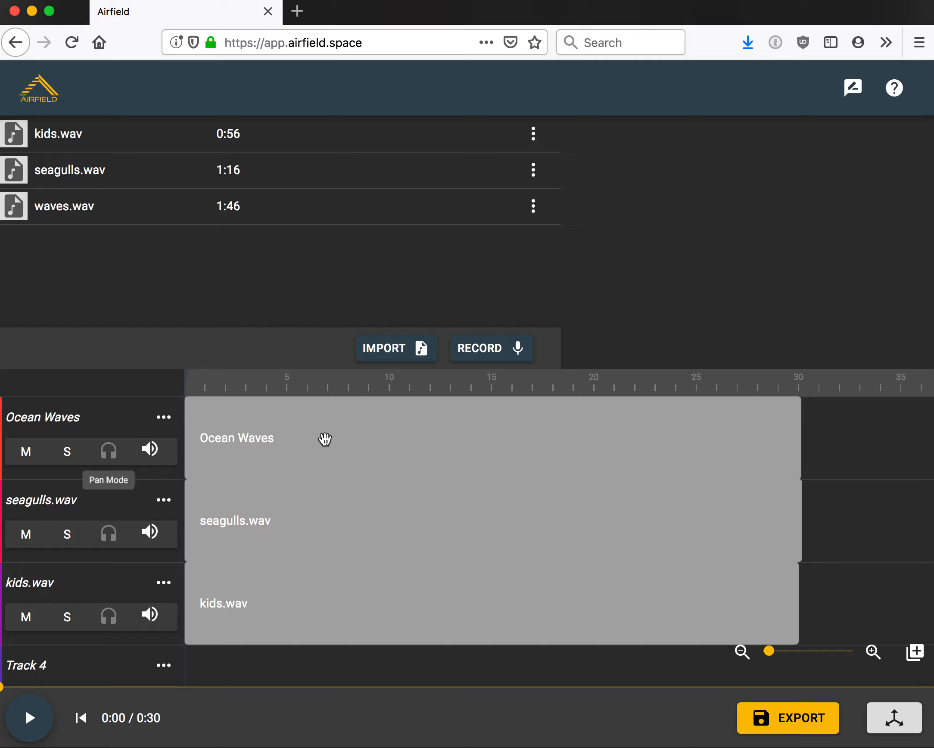
Set the pan mode of the Ocean Waves, seagulls.wav and kids.wav tracks to Spatial
left_click(115, 460)
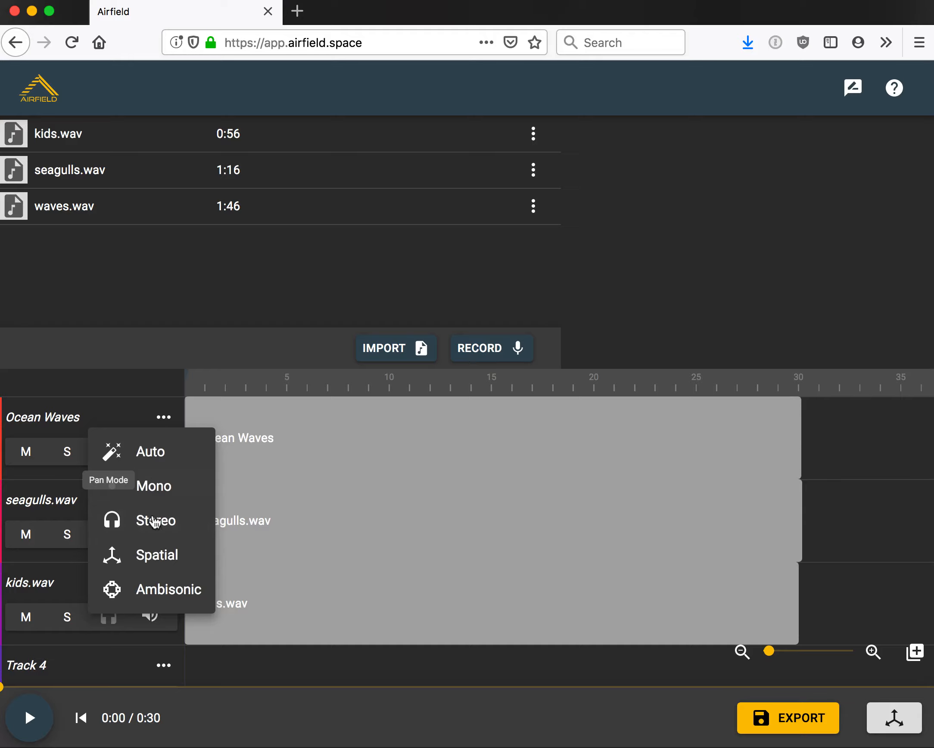
left_click(163, 562)
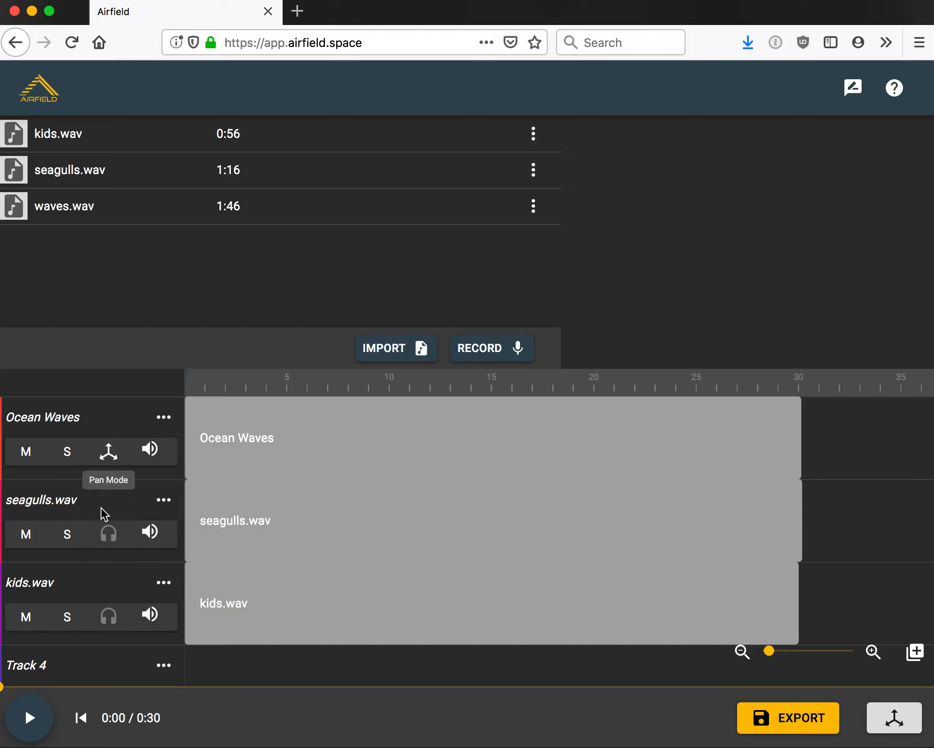
left_click(107, 533)
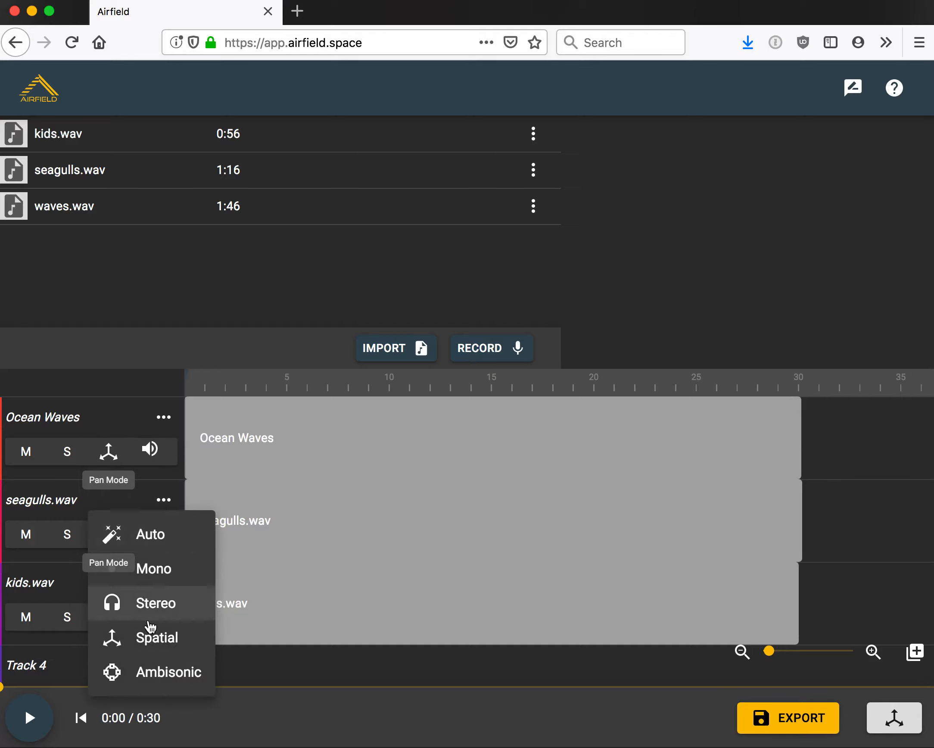
left_click(166, 644)
left_click(108, 616)
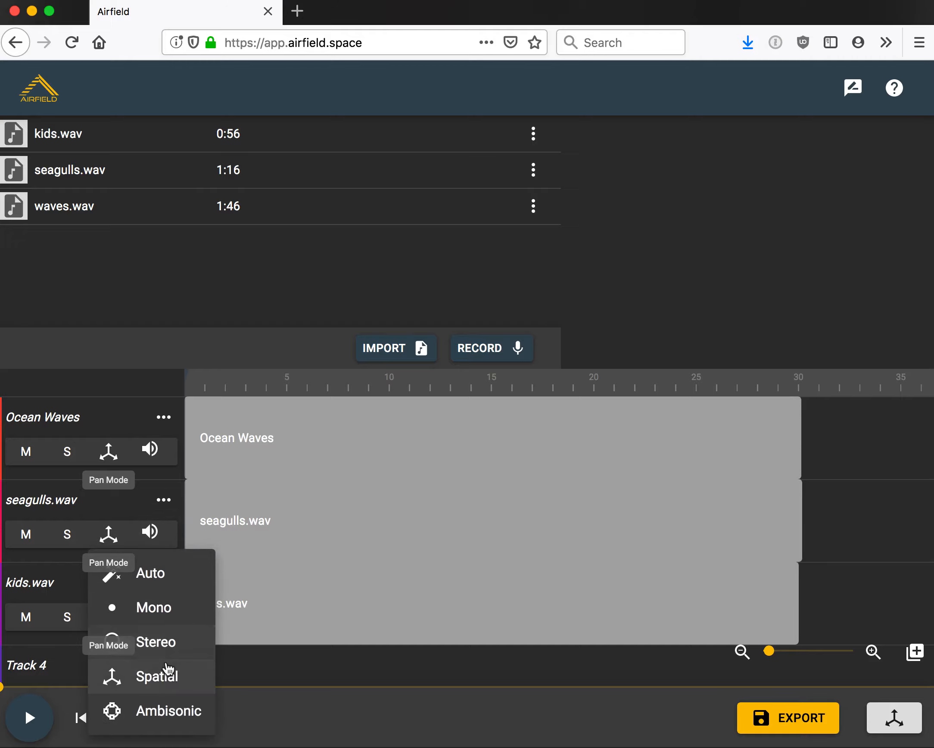
left_click(168, 682)
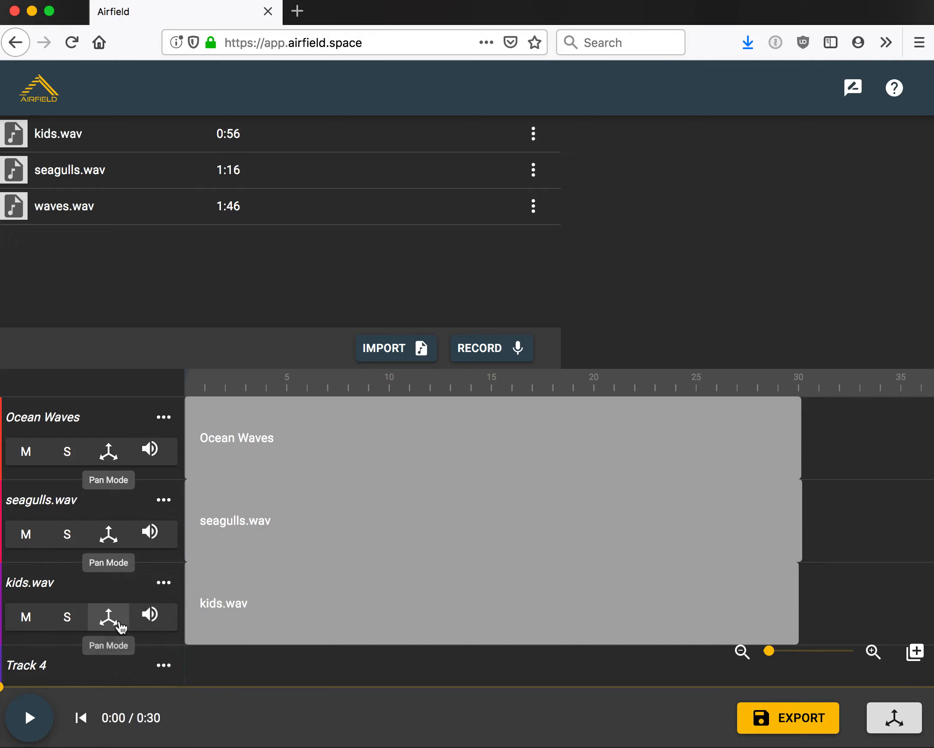
left_click(114, 622)
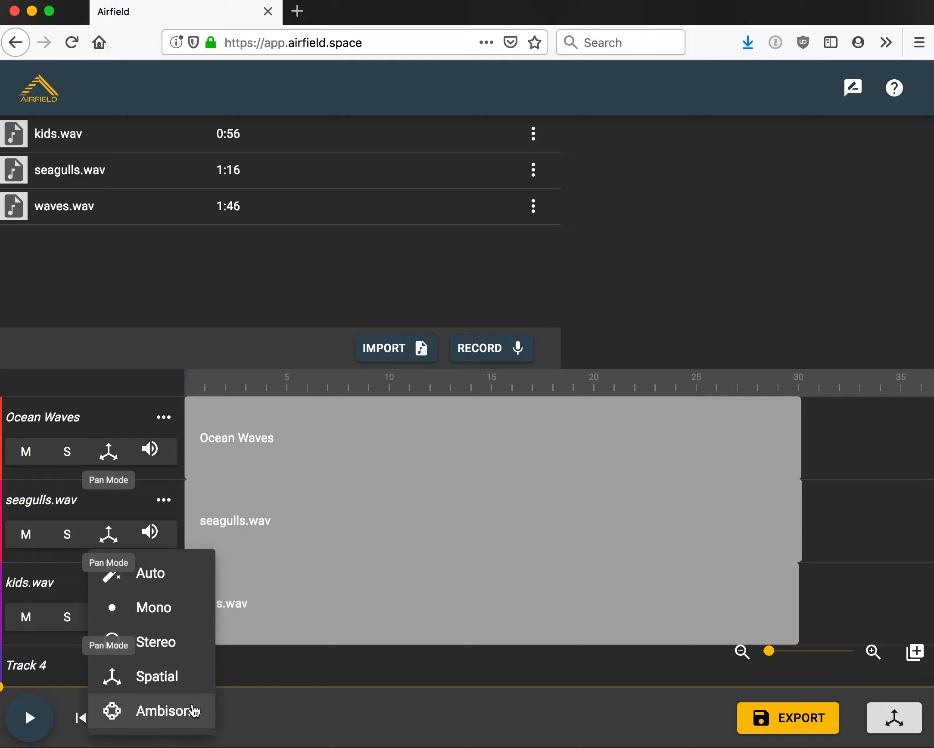
left_click(870, 472)
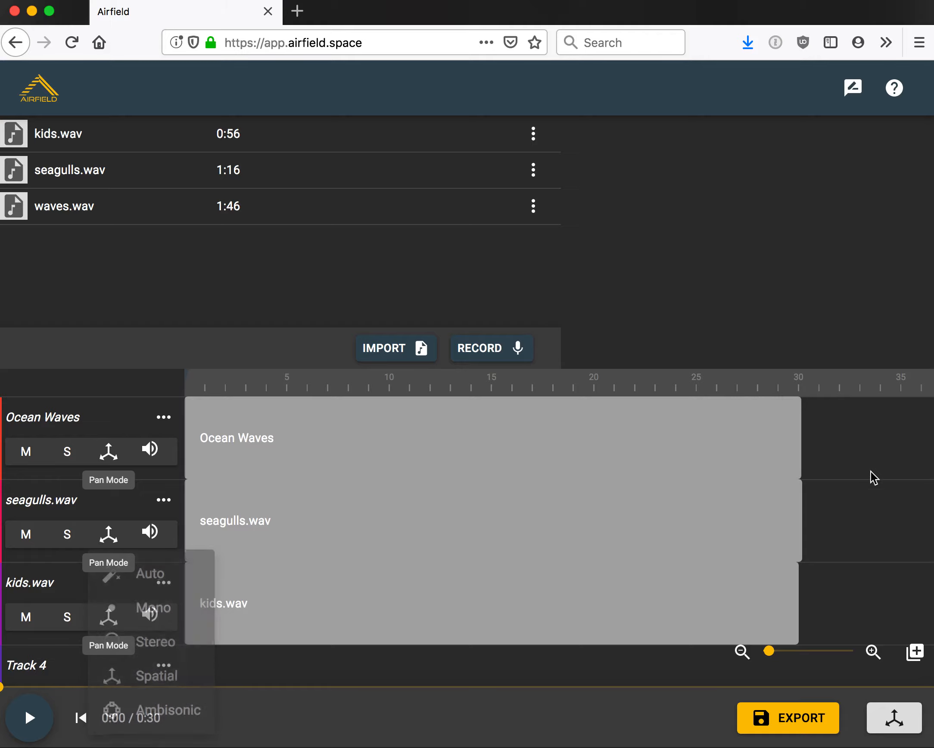
In the spatial view, separate the three overlapping sources and place Ocean Waves straight ahead at about (-0.02, 0, -2.14)
left_click(894, 717)
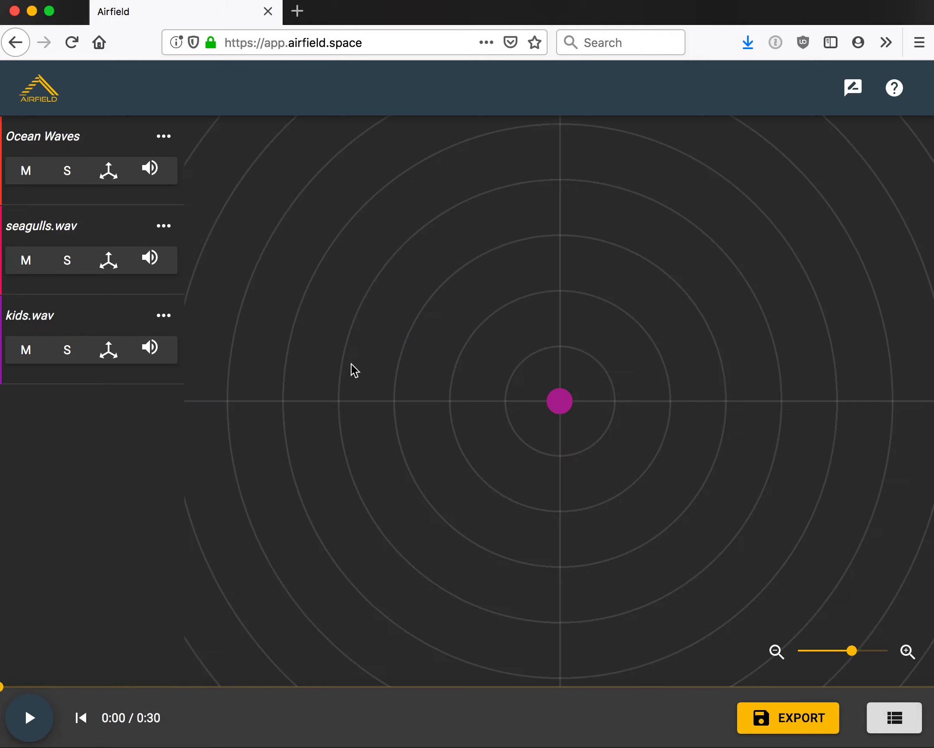
left_click(127, 134)
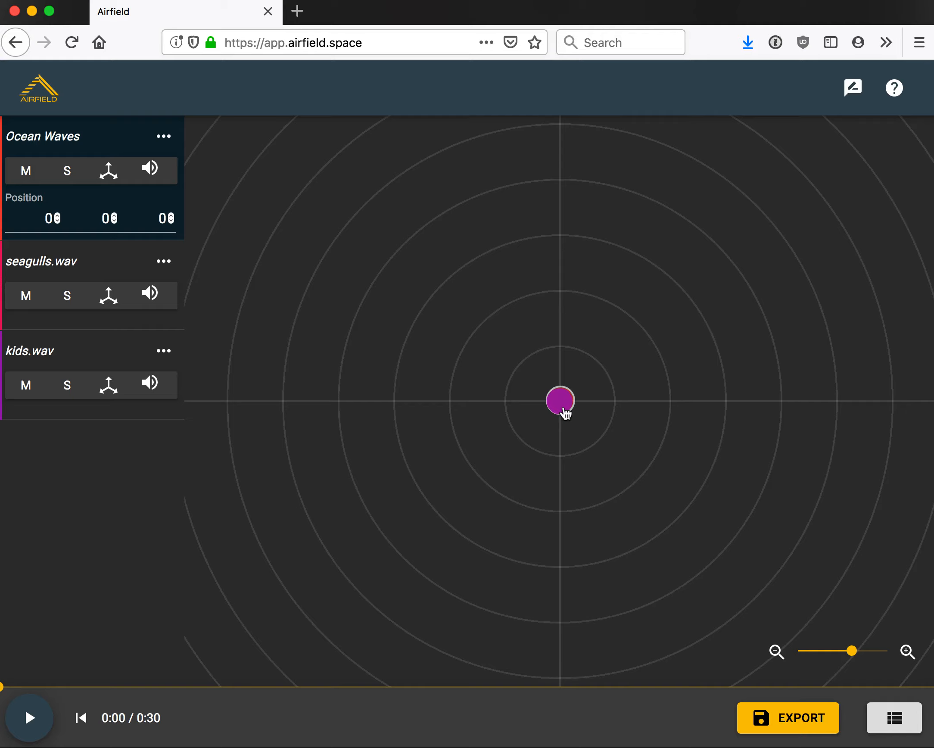
left_click(564, 411)
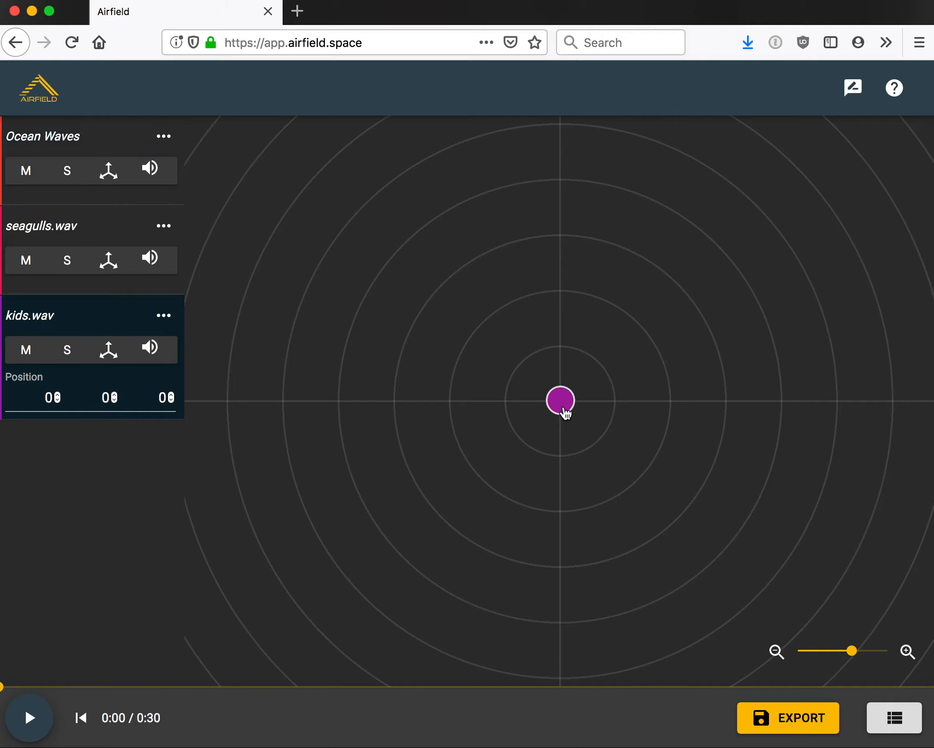
left_click_drag(566, 413, 562, 315)
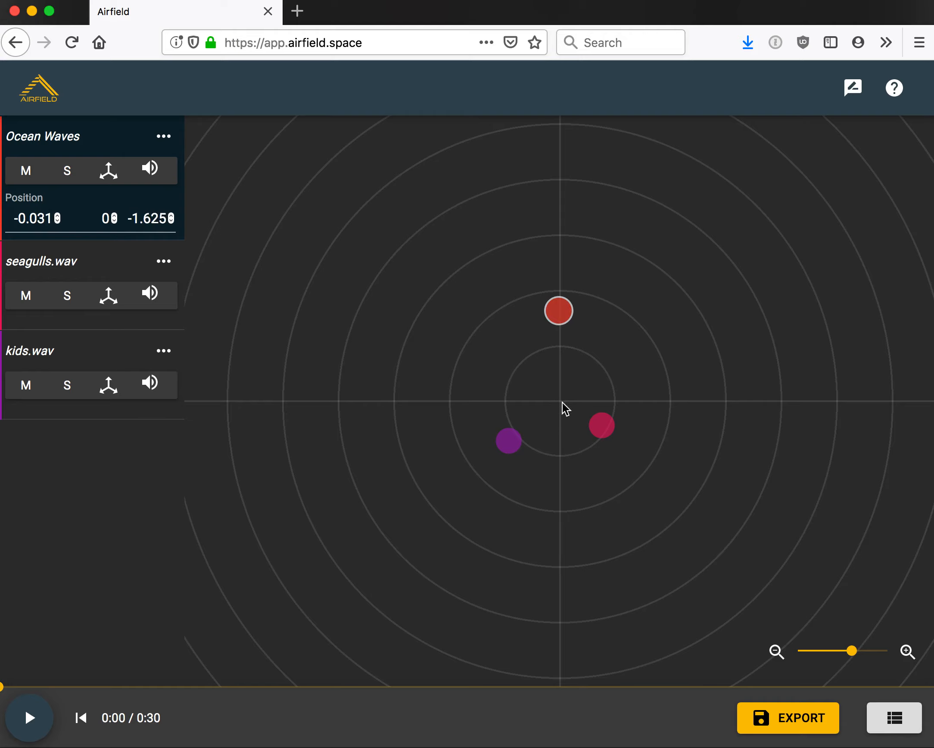
left_click_drag(567, 323, 567, 295)
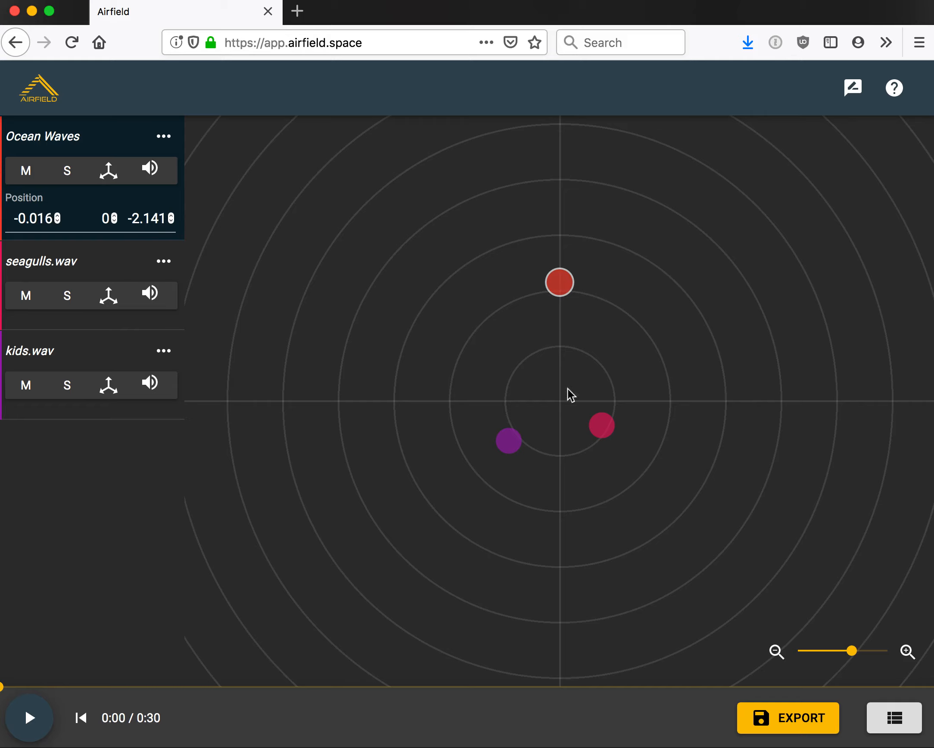
Move the kids.wav source to about (-2.27, 0, 3.03) and the seagulls.wav source to about (3.13, 0, -0.88)
left_click(515, 446)
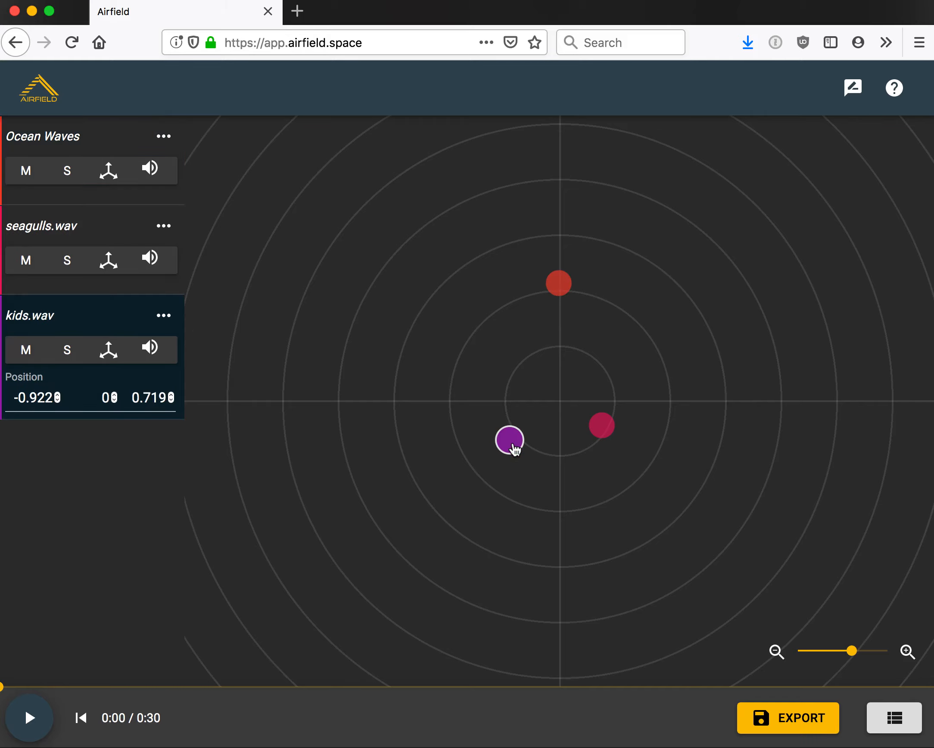
left_click_drag(517, 449, 431, 577)
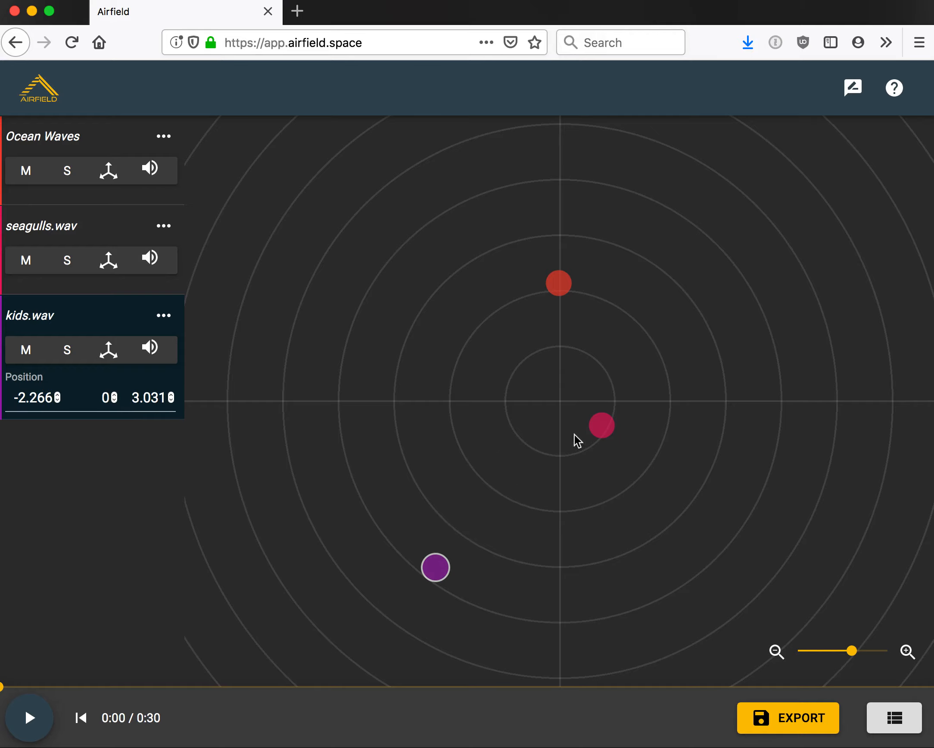
left_click(601, 426)
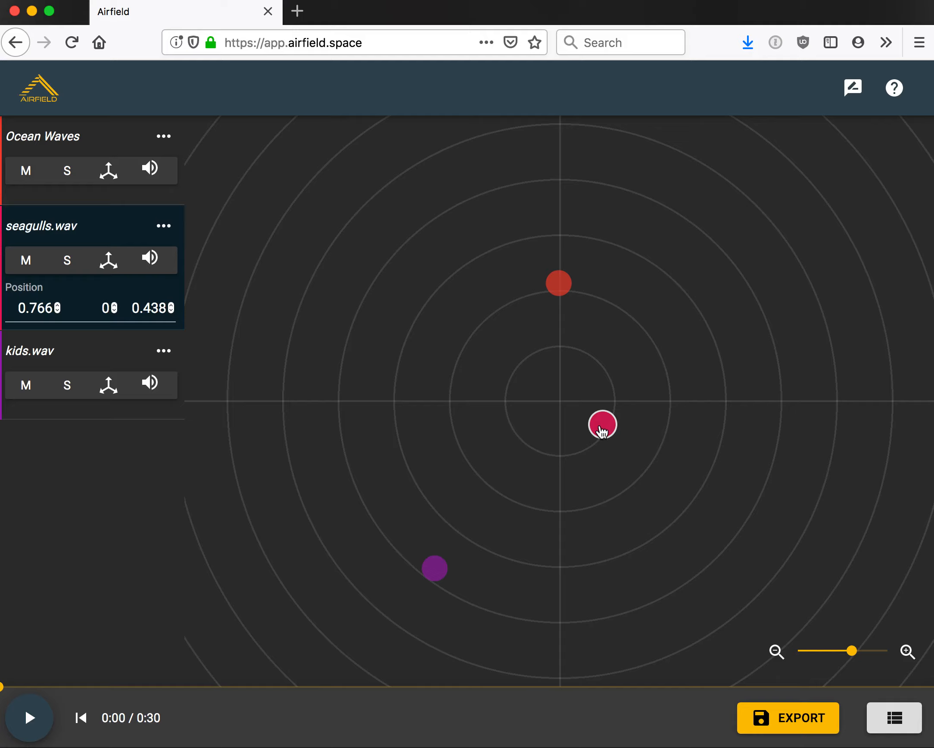
left_click_drag(602, 431, 732, 358)
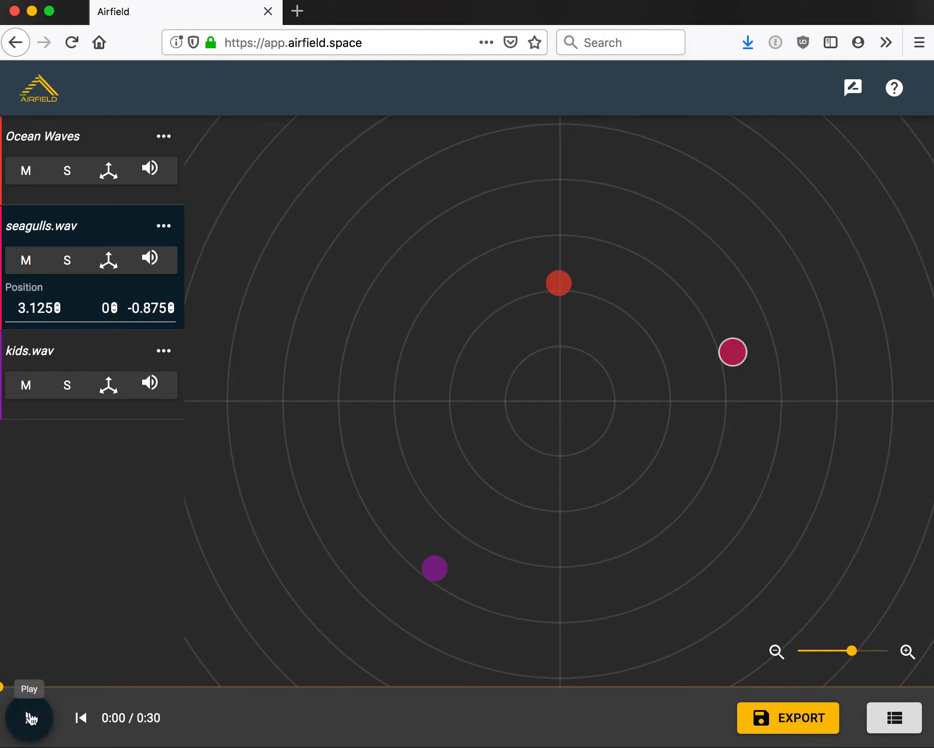
While the mix plays, move seagulls.wav to about (2.47, 0, -1.28) and lower the Ocean Waves track volume to about 70 percent
left_click(31, 718)
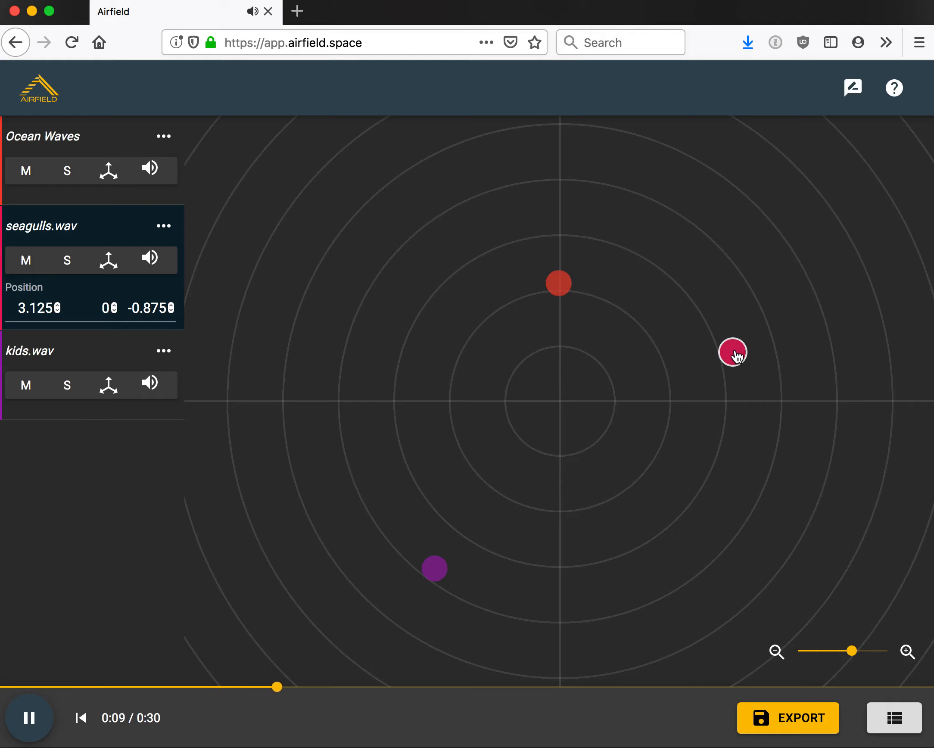
left_click_drag(737, 357, 699, 332)
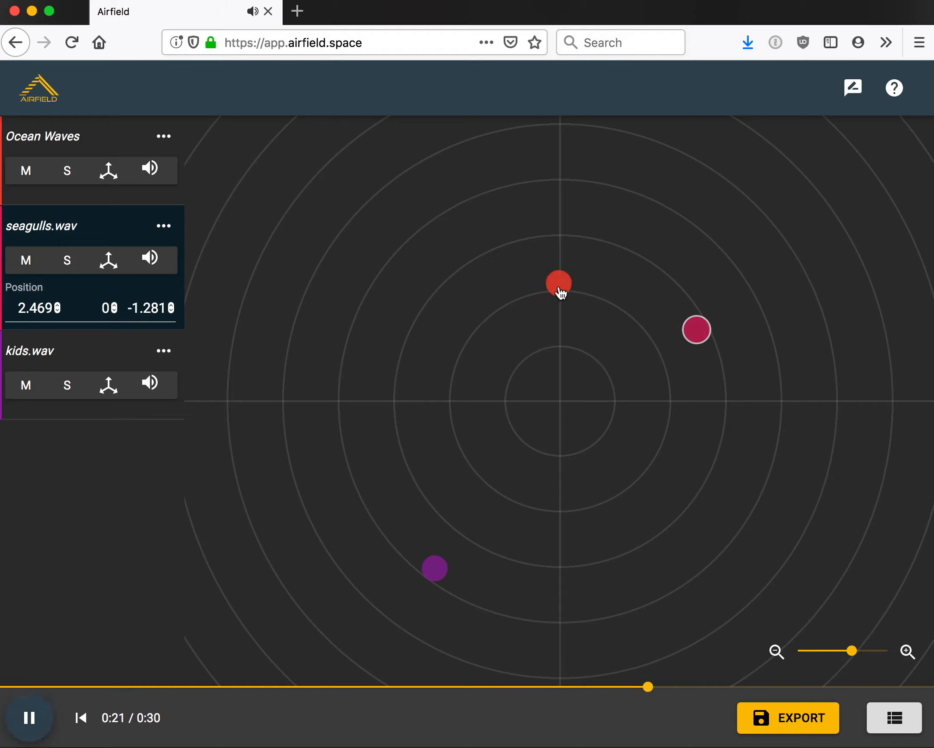
left_click(154, 171)
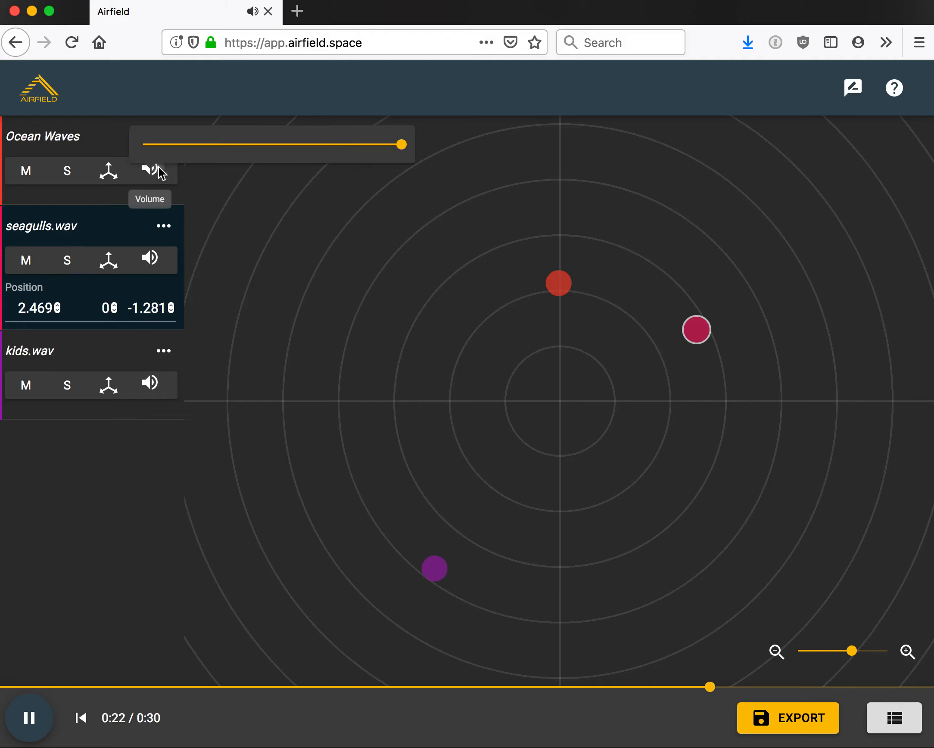
left_click(352, 145)
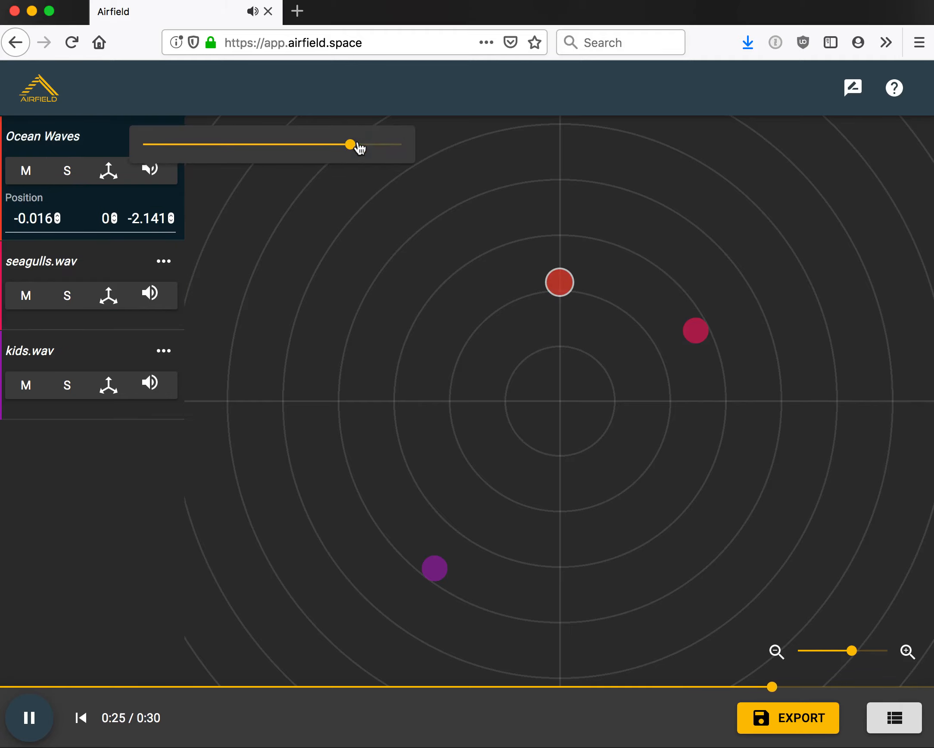
left_click_drag(336, 149, 329, 149)
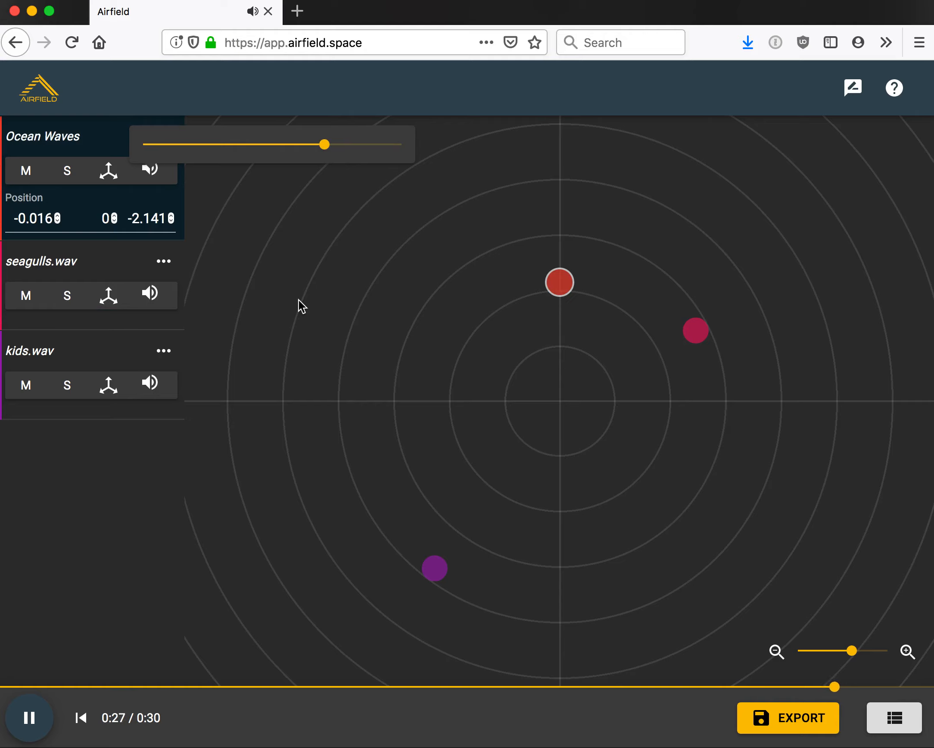
Move the kids.wav source to about (-1.52, 0, 2.23) while replaying the mix, and return the stopped playback to the start
left_click_drag(437, 565, 463, 533)
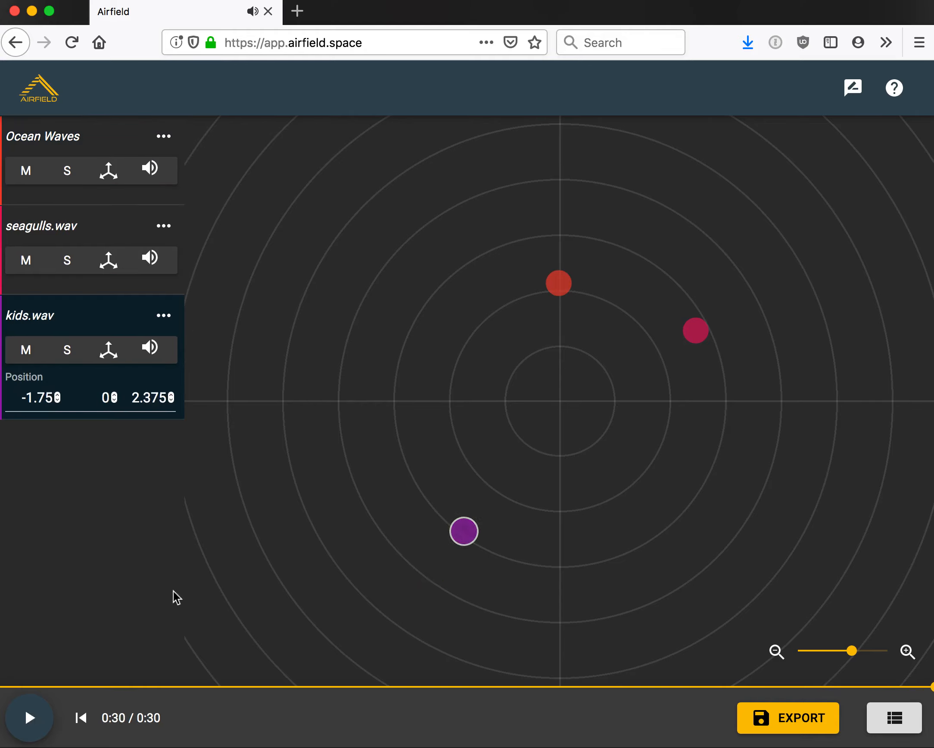
left_click(79, 717)
left_click(30, 718)
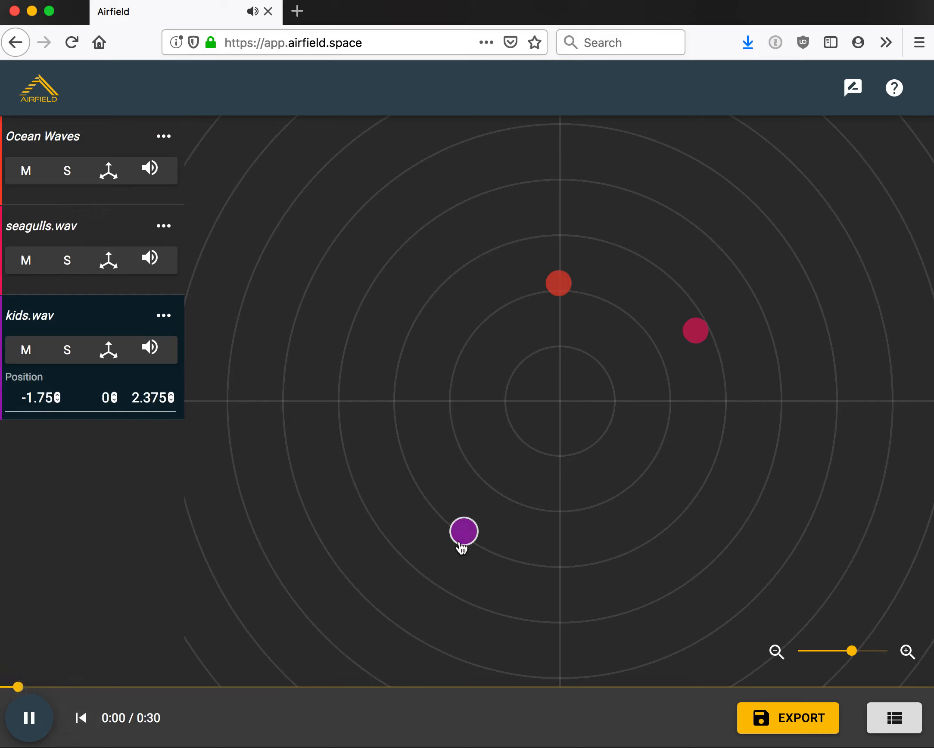
left_click_drag(465, 539, 478, 530)
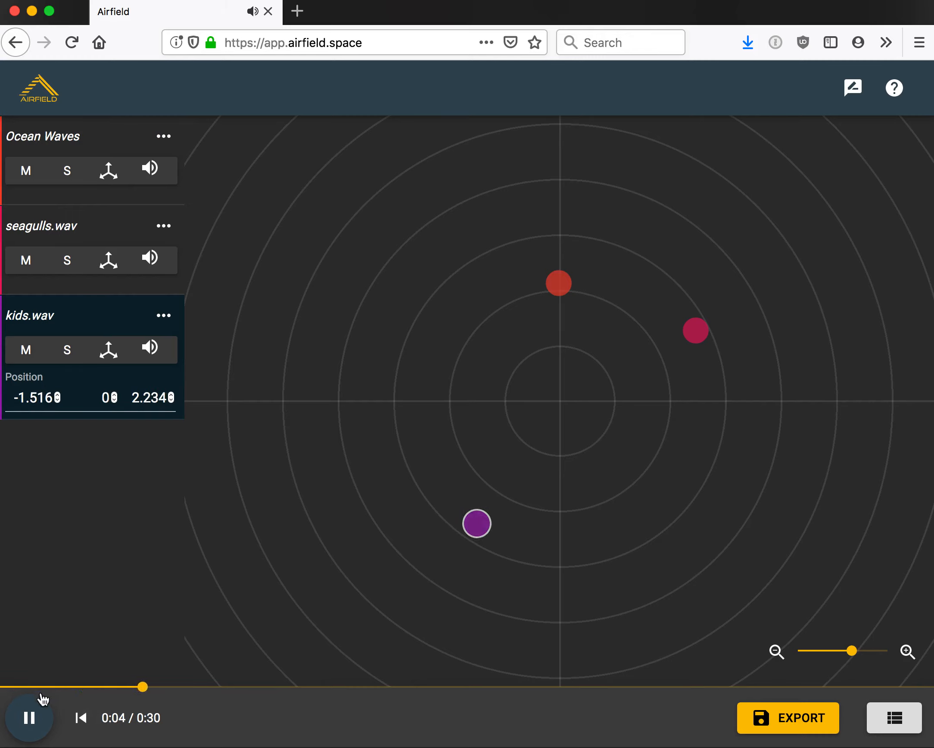
left_click(29, 717)
left_click_drag(158, 686, 6, 686)
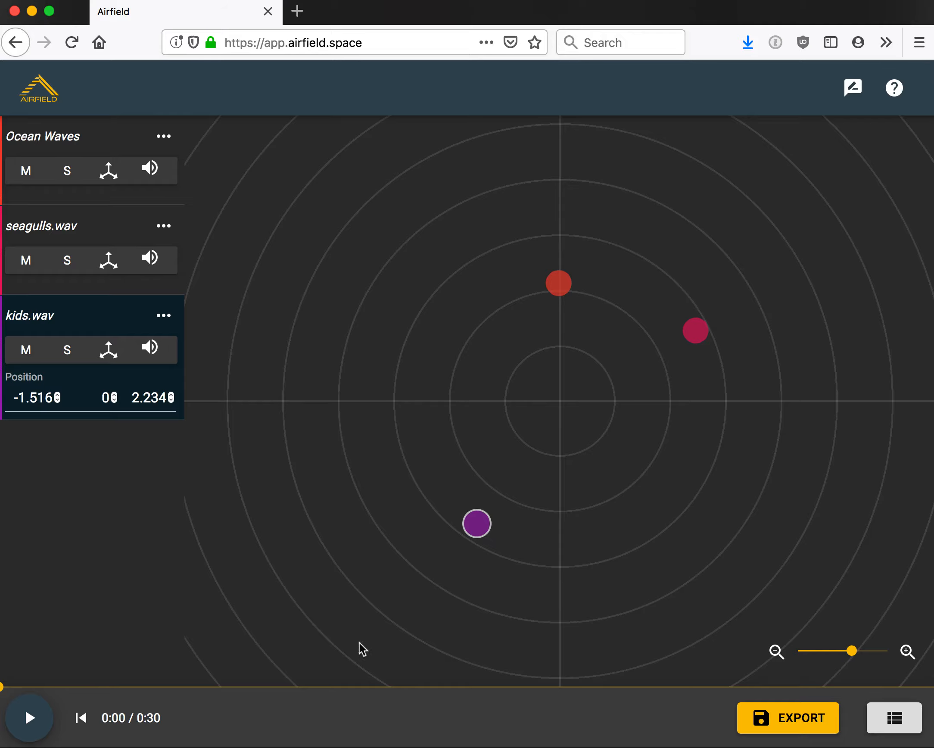
Open the audio export settings and review the available export modes without changing the selection
left_click(755, 717)
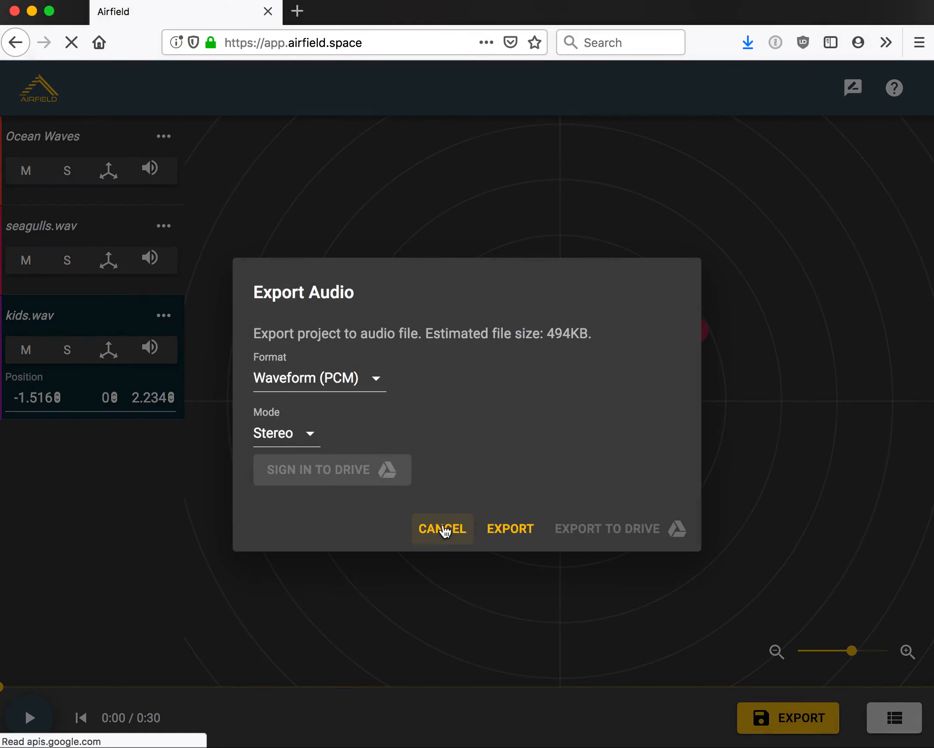
left_click(293, 442)
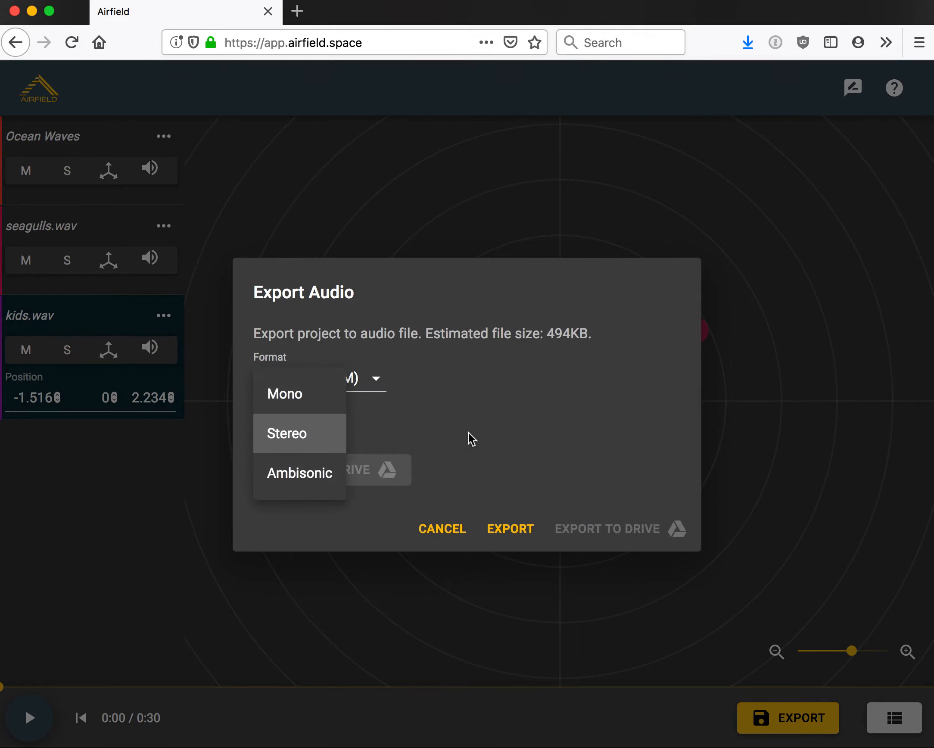
left_click(505, 424)
left_click(319, 431)
left_click(451, 437)
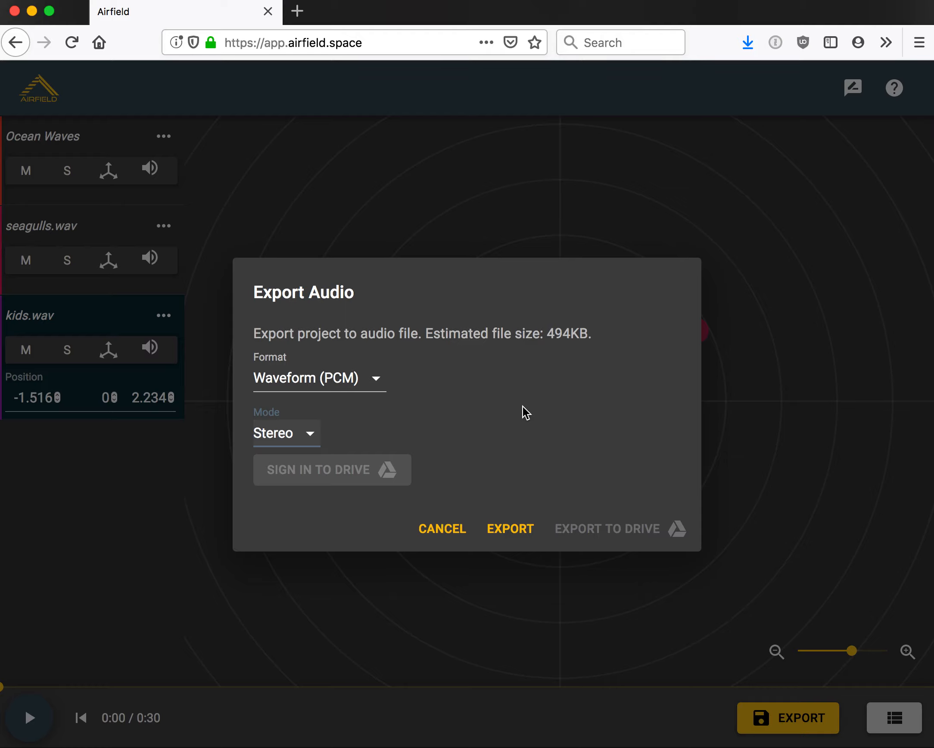
Set the export mode to Ambisonic and check the format choices, keeping Waveform (PCM)
left_click(297, 431)
left_click(302, 475)
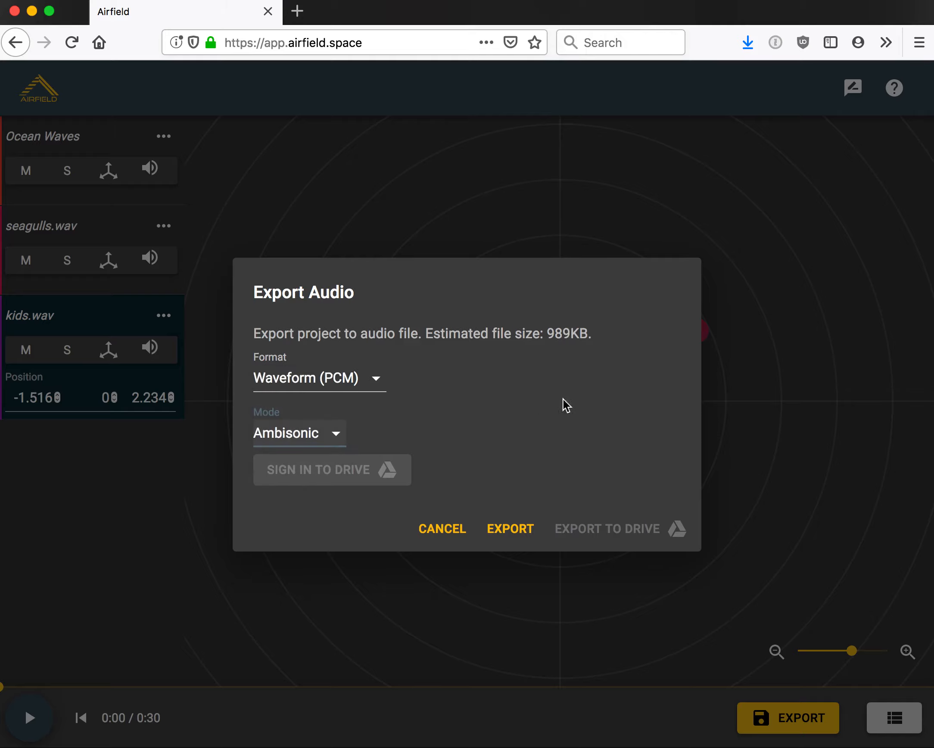
left_click(317, 390)
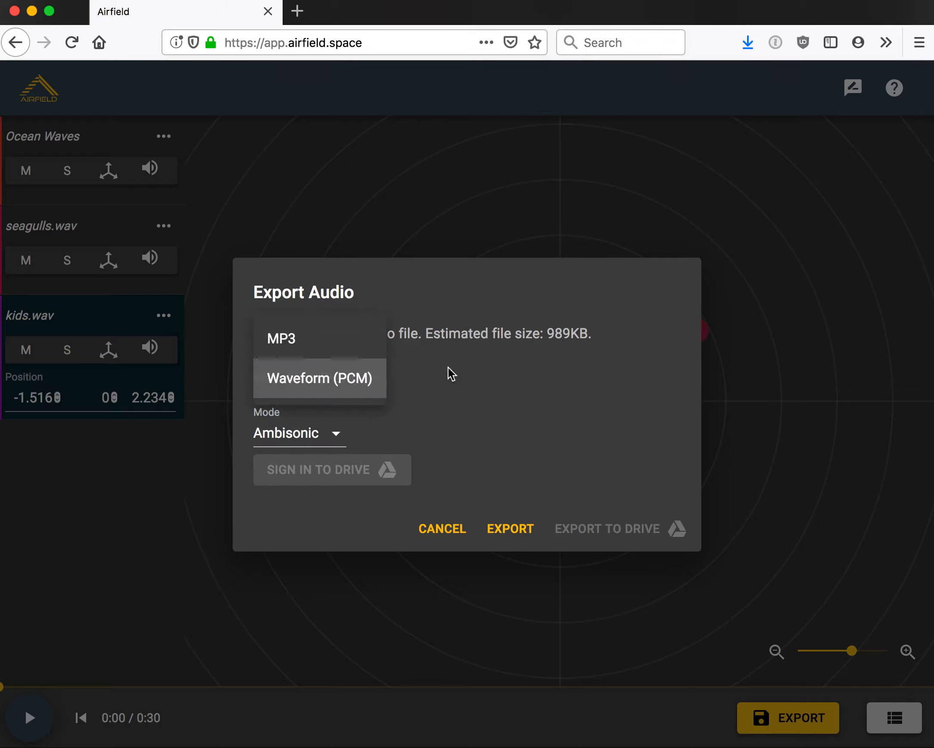
left_click(527, 382)
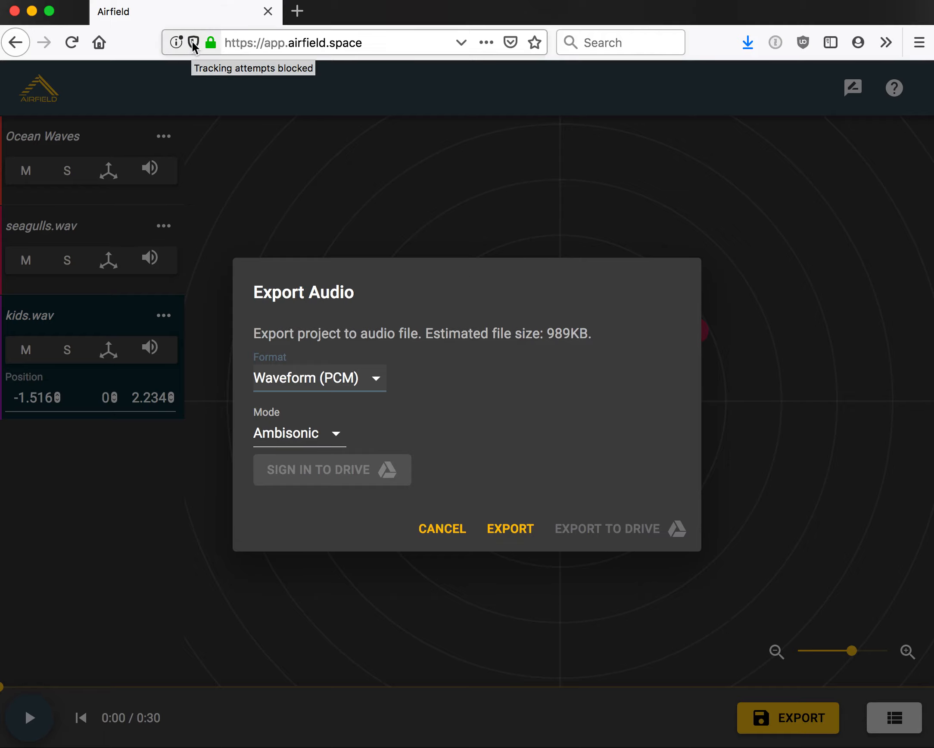
Turn off the browser's content blocking for app.airfield.space and reopen the audio export settings
left_click(177, 43)
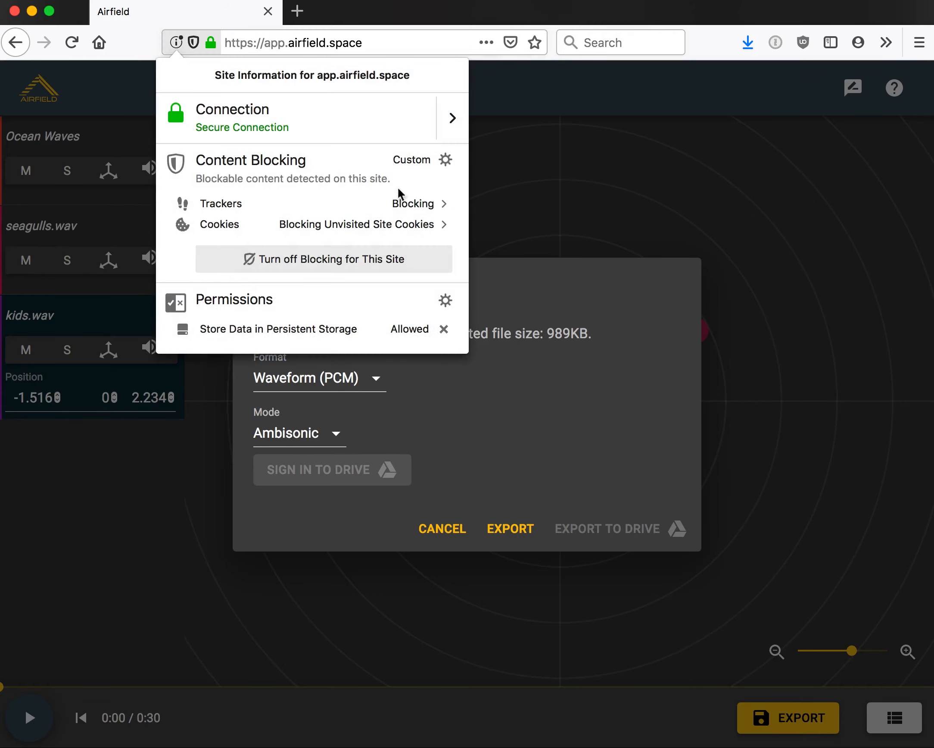
left_click(299, 262)
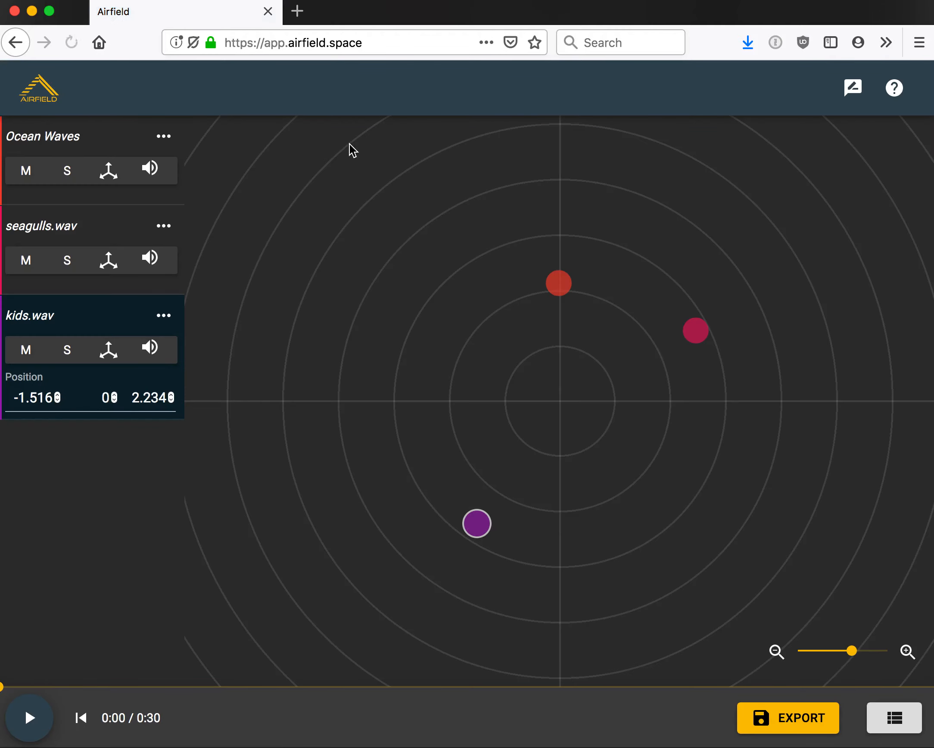
left_click(765, 732)
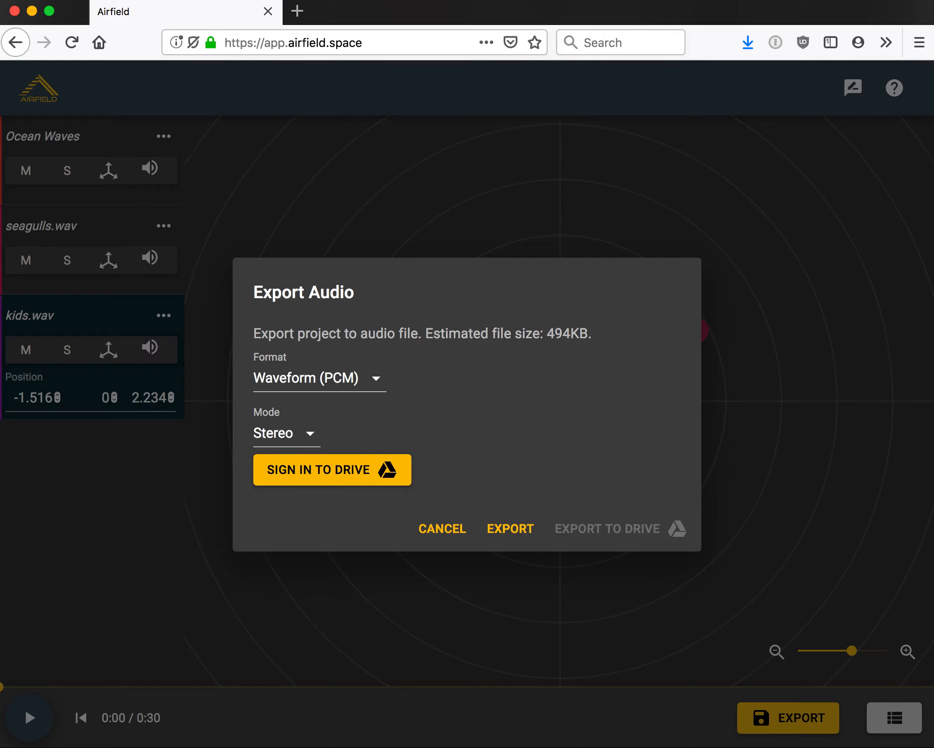
Preview the app in Firefox's Responsive Design Mode, with the phone viewport rotated to landscape at 740 × 360
left_click(68, 0)
mouse_move(82, 71)
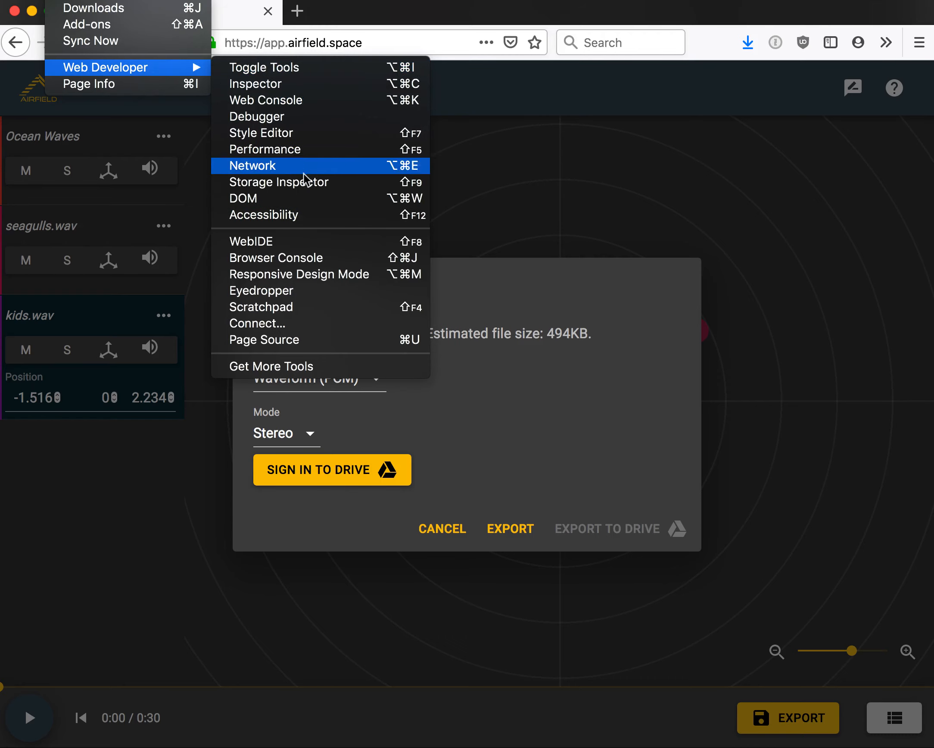
left_click(314, 277)
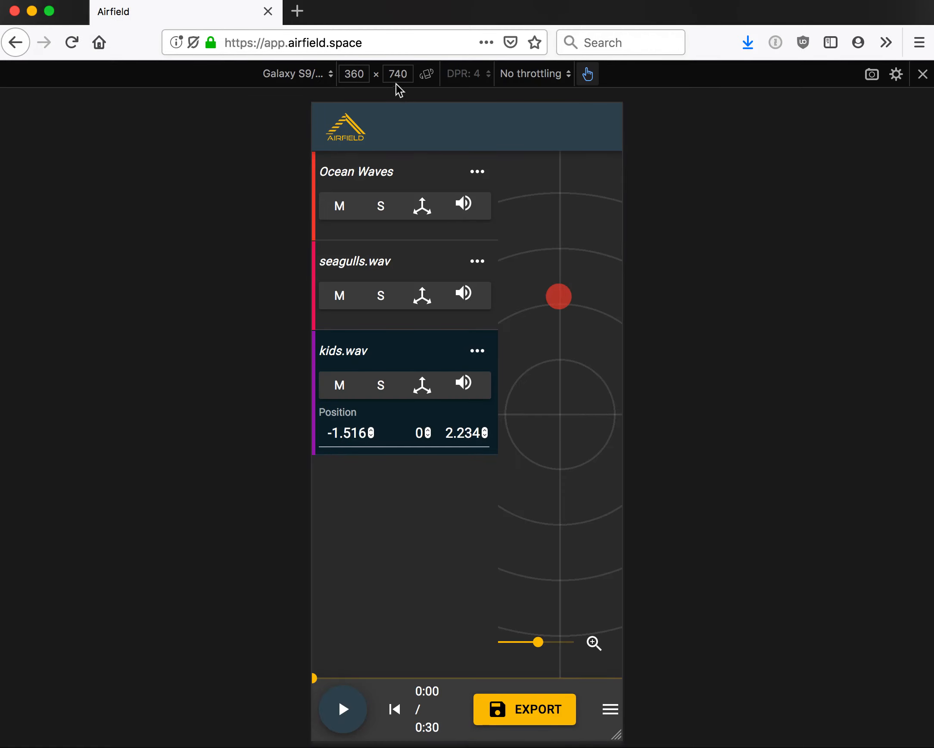
left_click(427, 74)
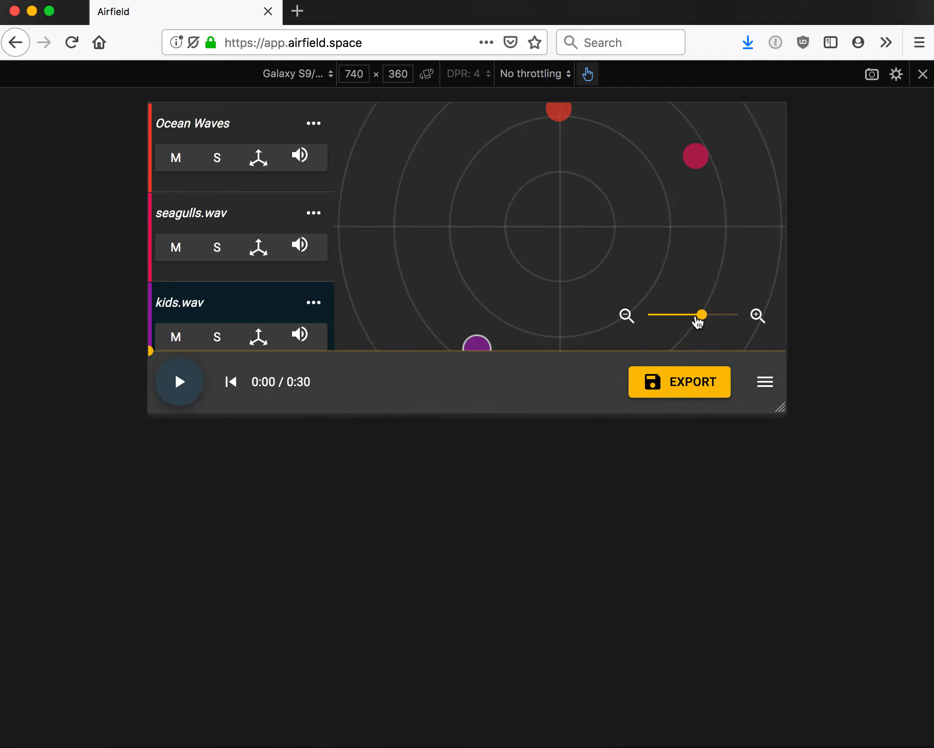
Zoom out the spatial view in the phone layout until all three sound sources fit
right_click(700, 319)
key("Escape")
left_click_drag(680, 322, 667, 322)
left_click(682, 318)
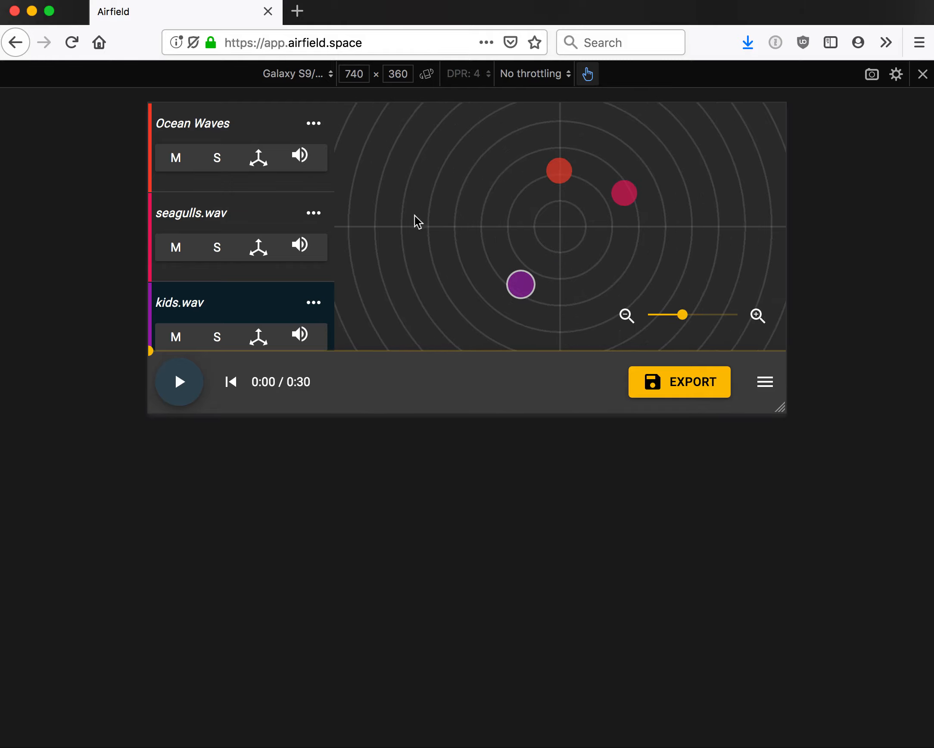
View the Timeline and the Audio Library in the phone layout, and check the file options for waves.wav
left_click(768, 385)
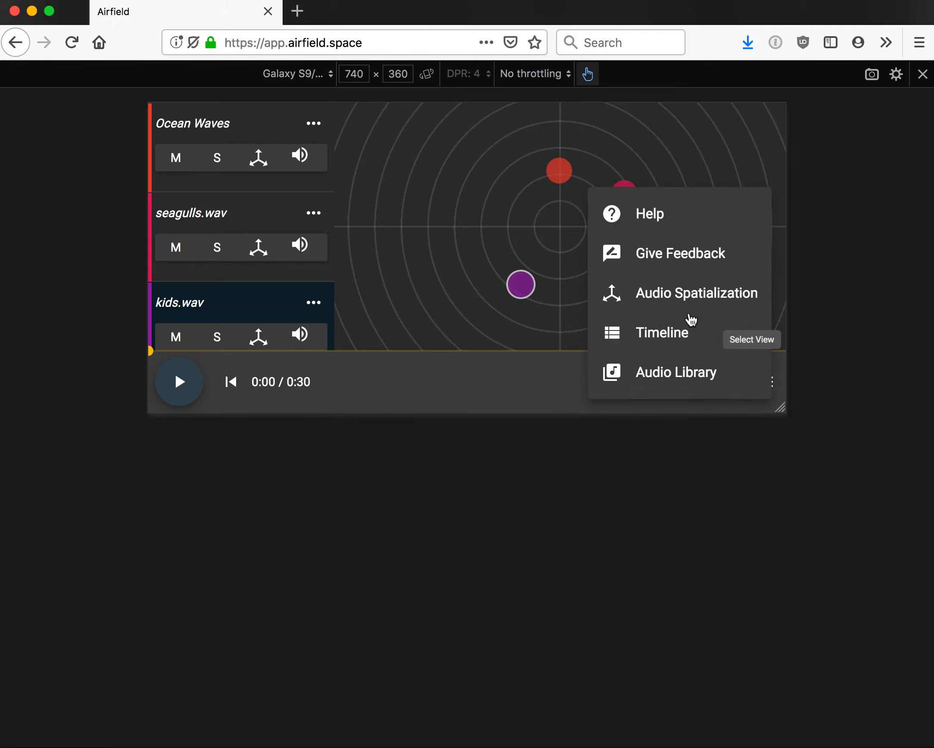
left_click(690, 336)
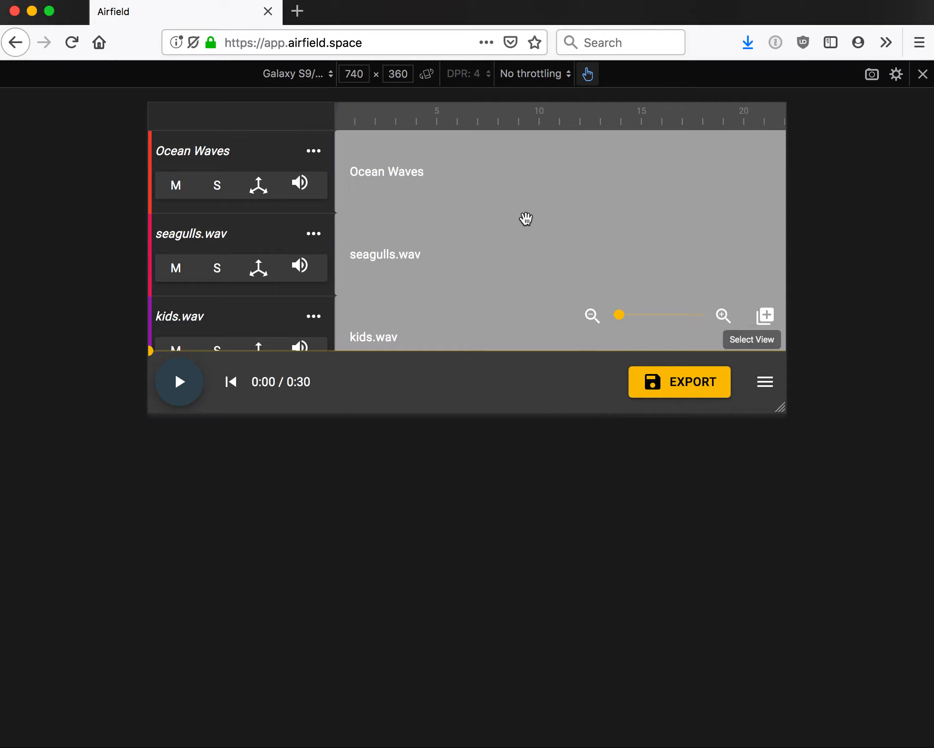
left_click(770, 385)
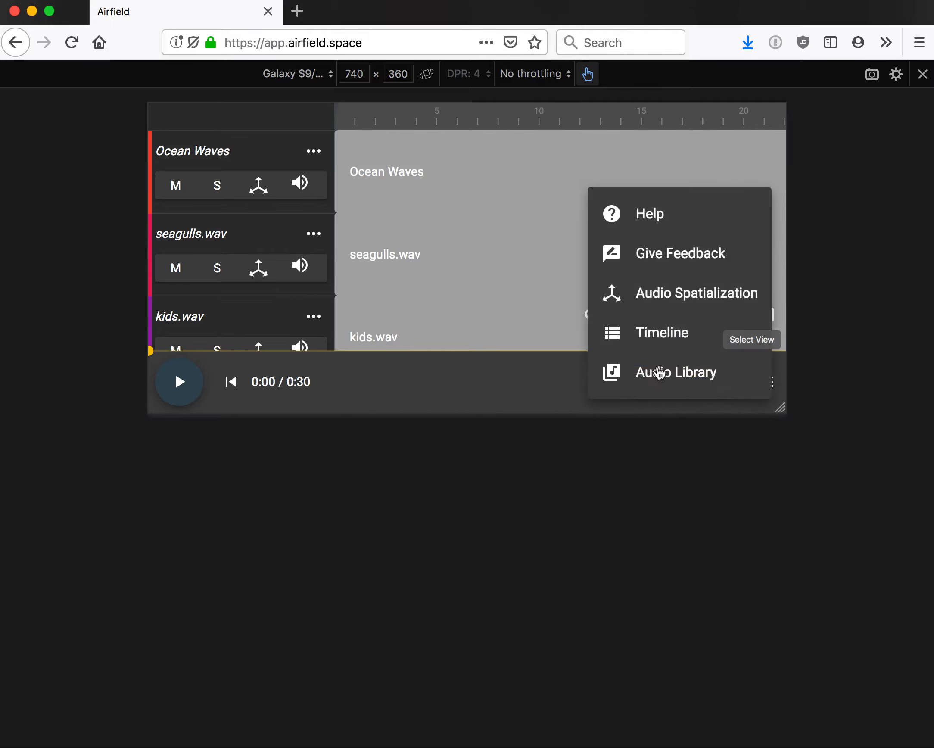
left_click(658, 373)
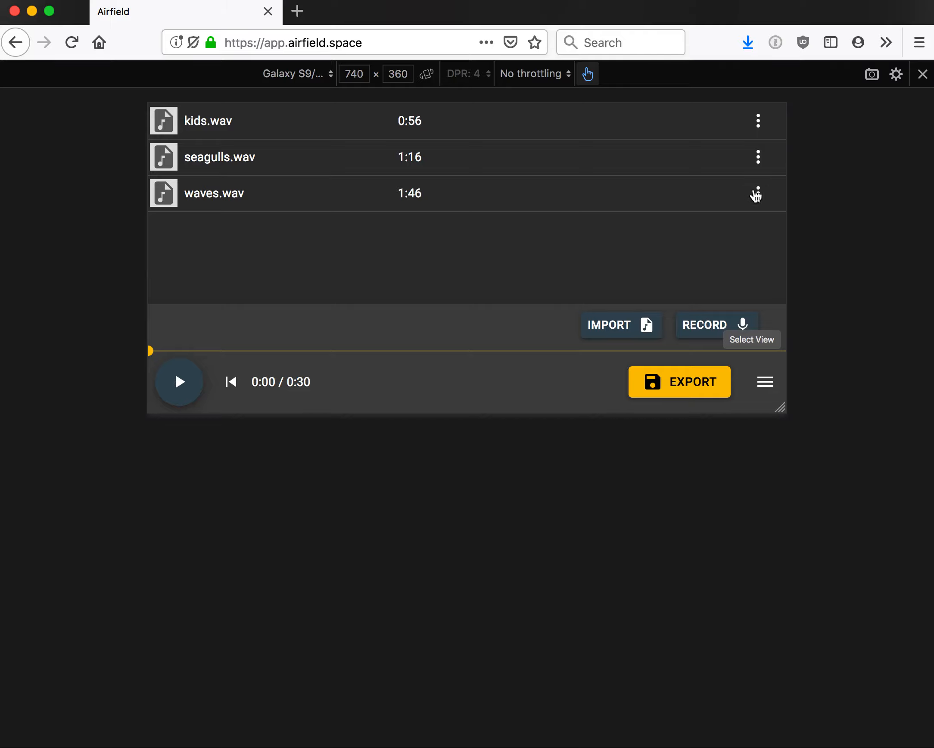
left_click(757, 193)
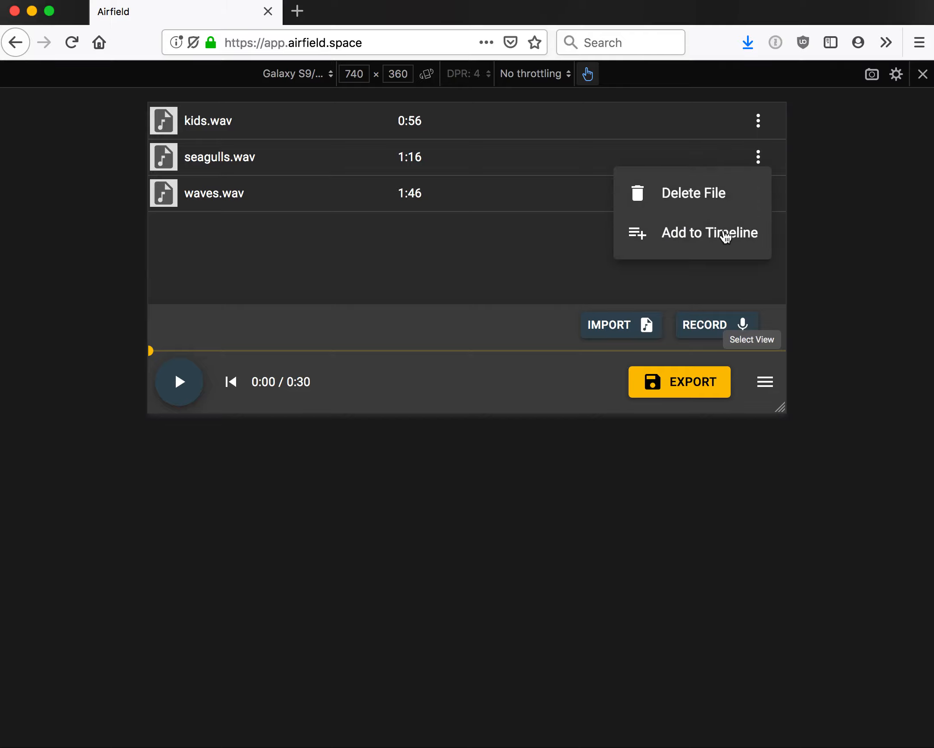
left_click(421, 258)
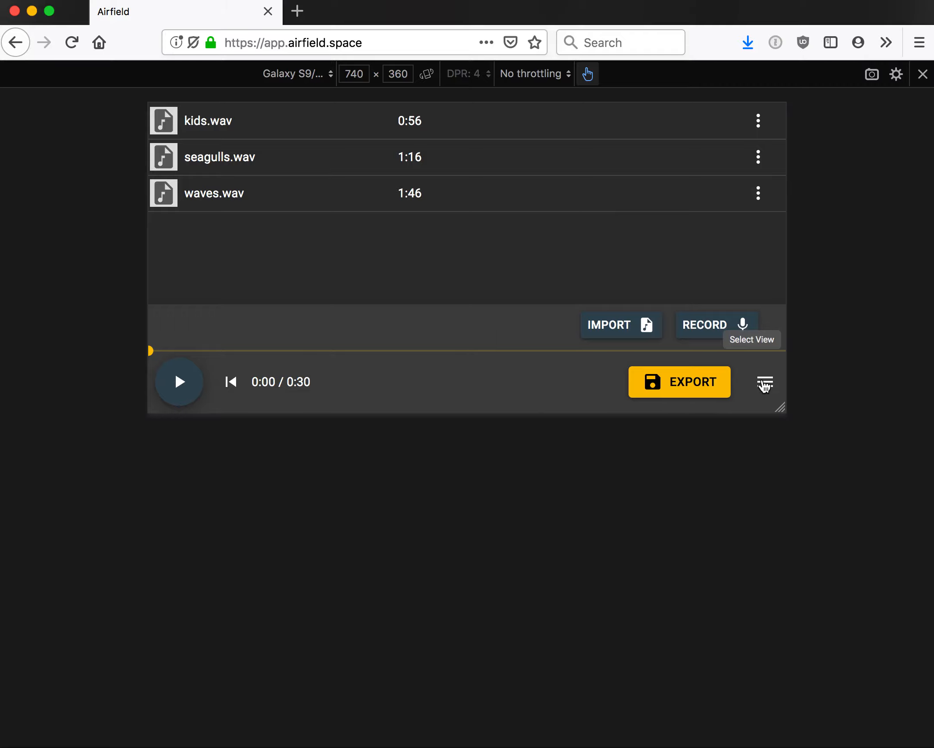
Return to the Timeline, check which clips can be added, and exit Responsive Design Mode
left_click(763, 384)
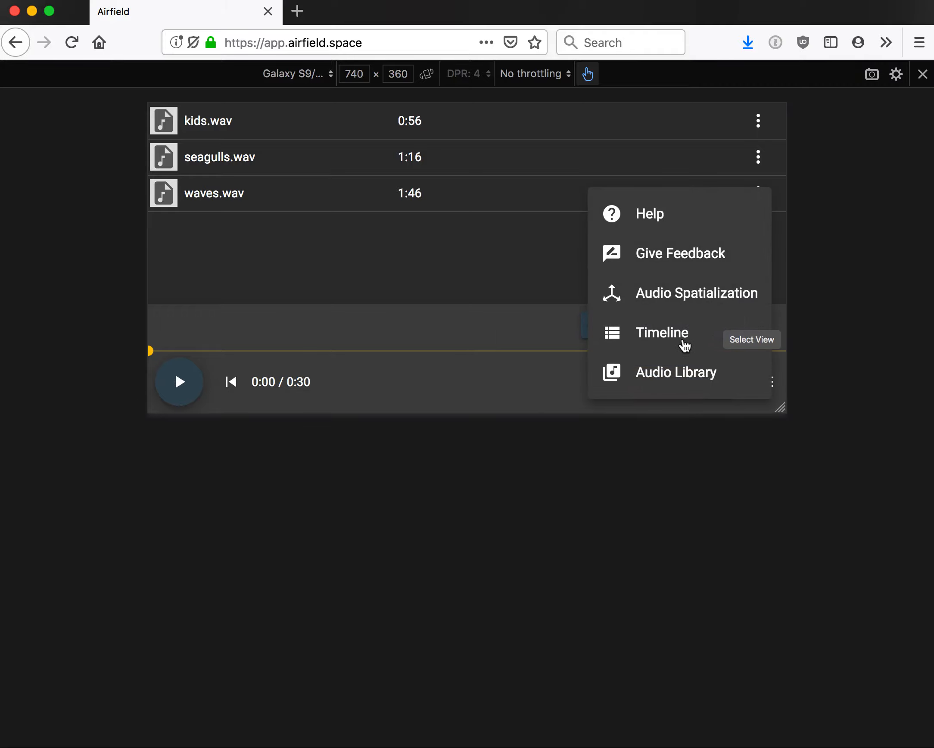
left_click(684, 344)
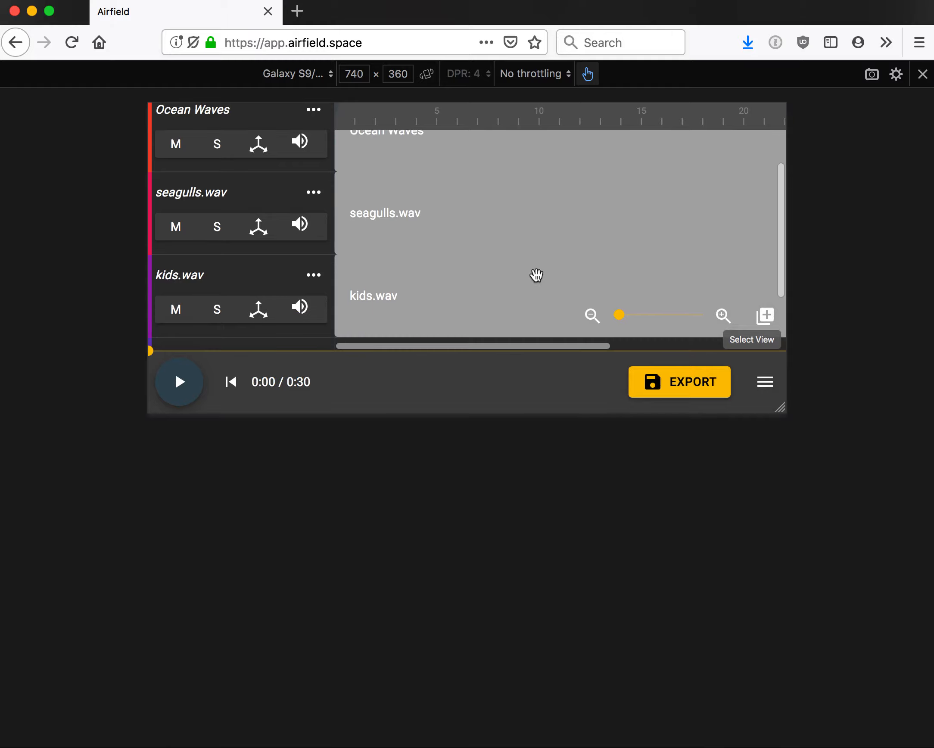
left_click(767, 316)
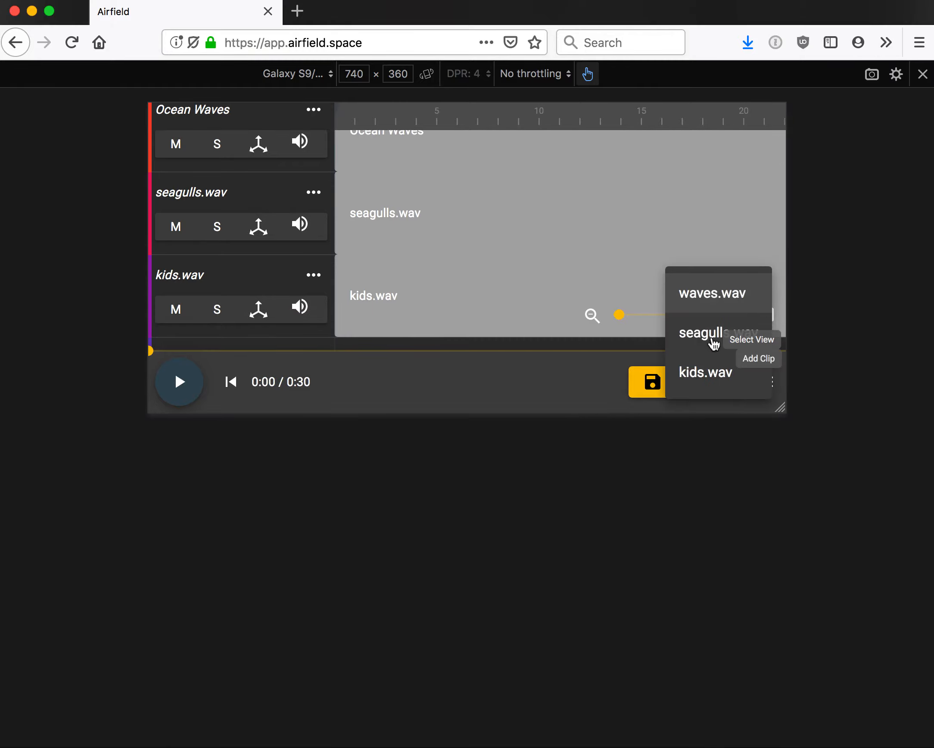
left_click(395, 347)
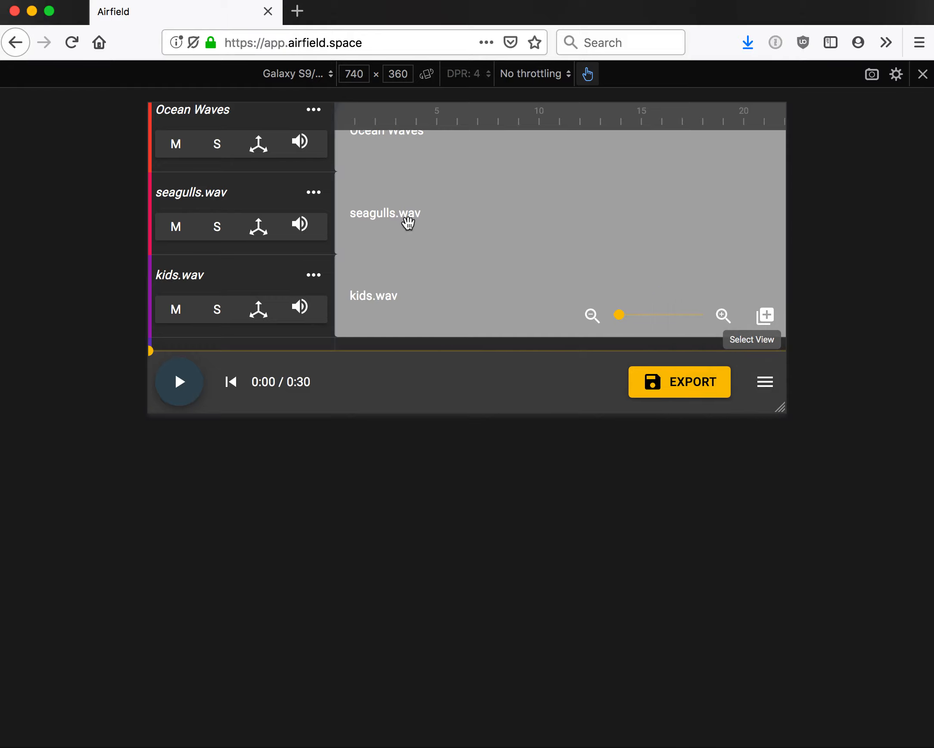
scroll(511, 259, "up", 2)
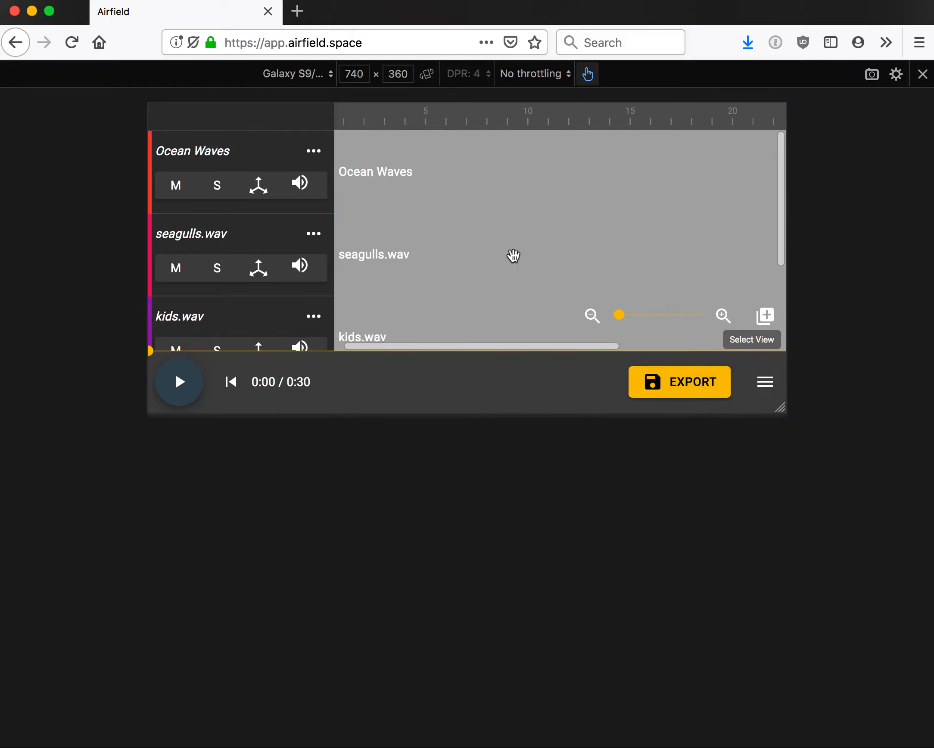
scroll(513, 255, "up", 1)
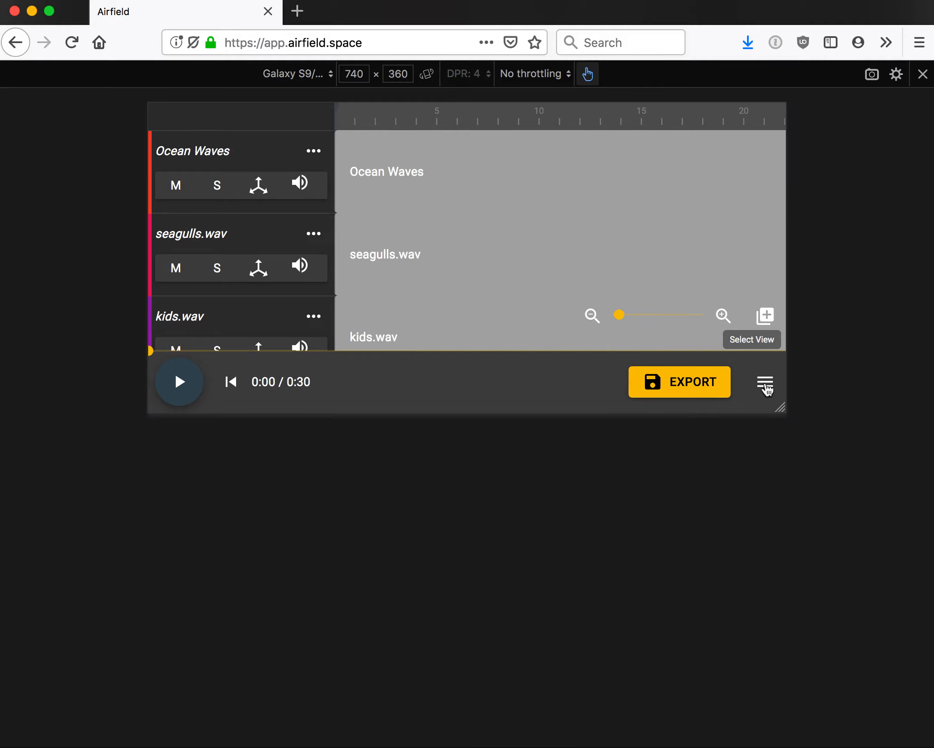
left_click(922, 74)
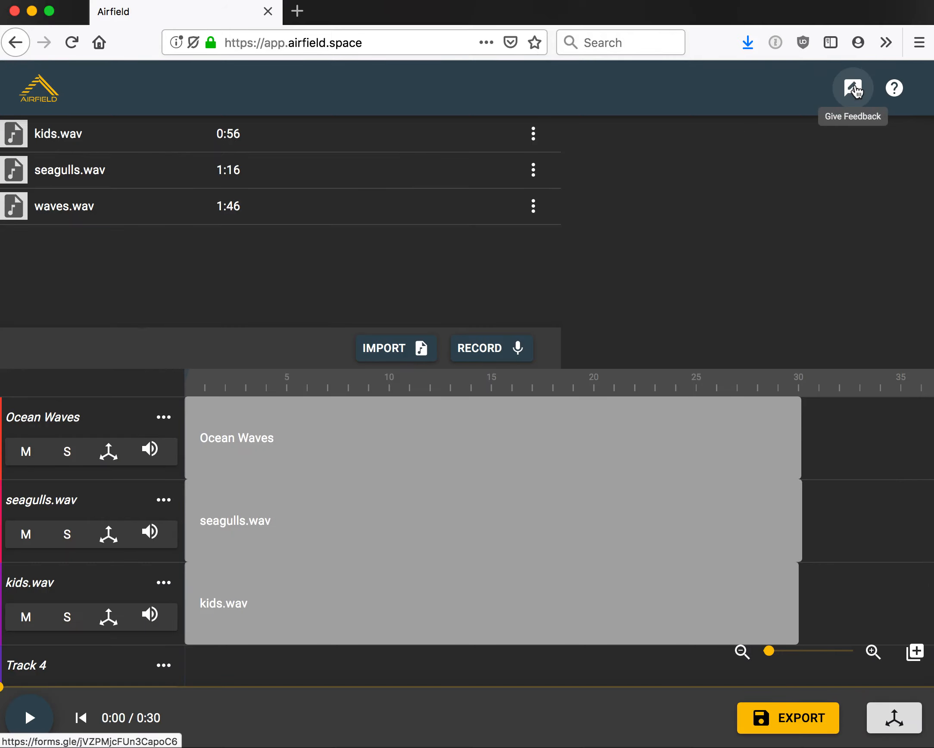